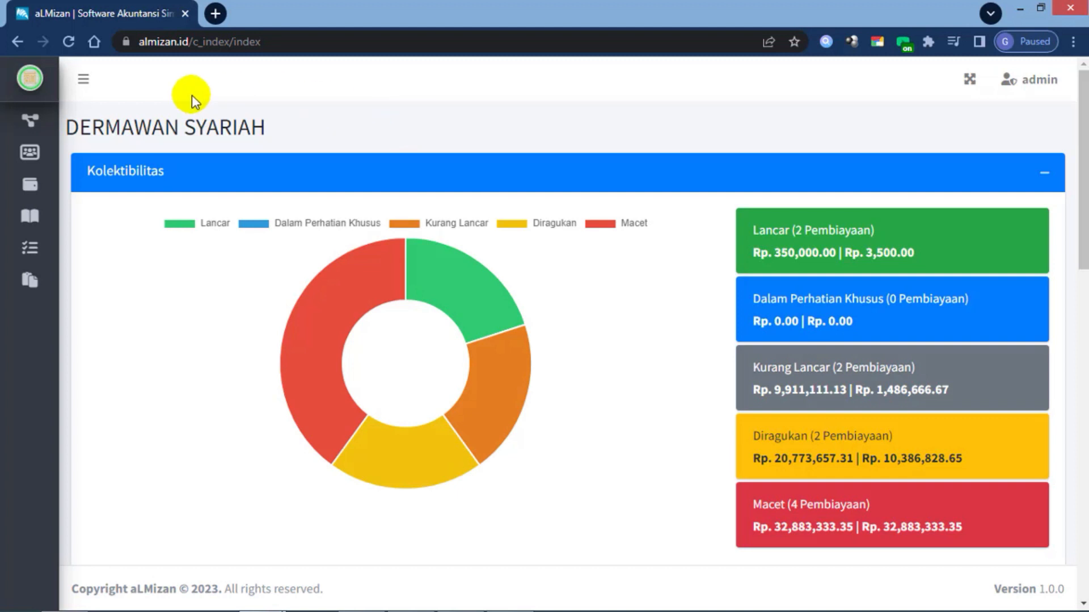
Open the Daftar Aset page from the Manajemen Aset section of Transaksi
left_click(84, 79)
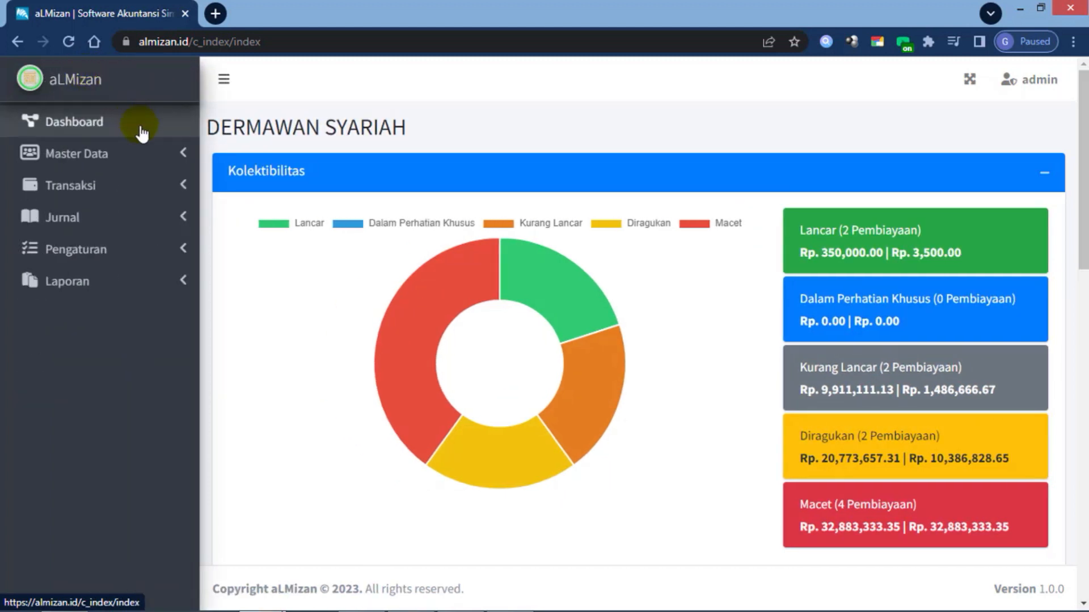
left_click(168, 193)
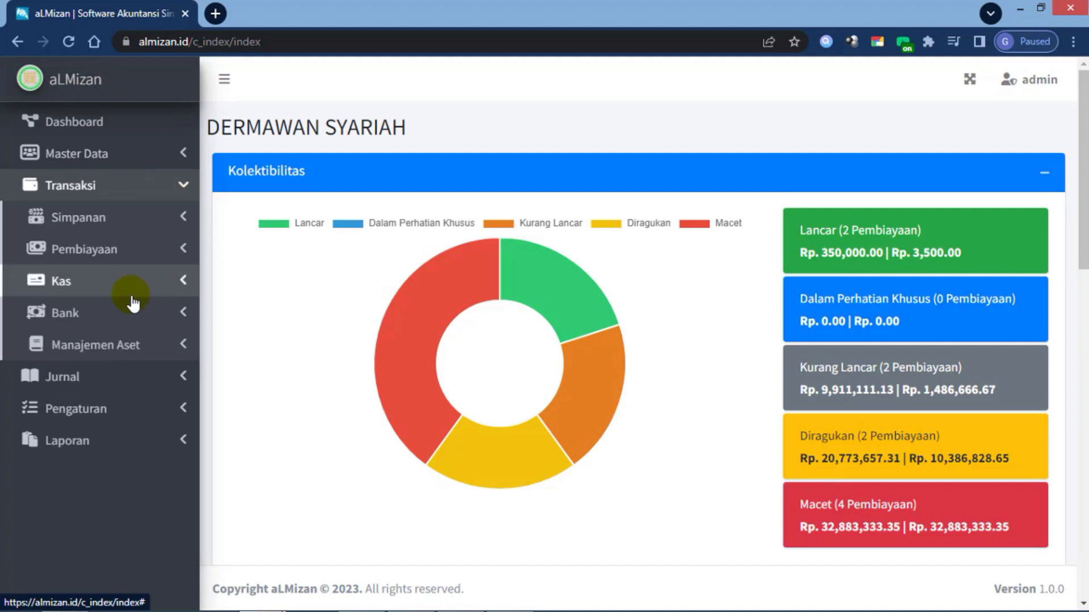
left_click(127, 347)
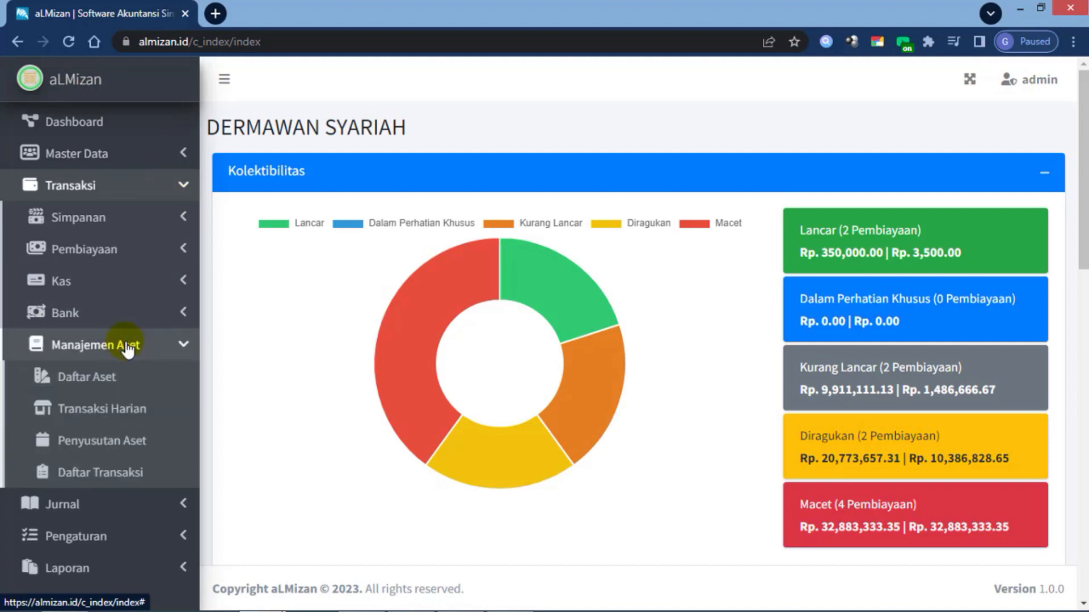
left_click(85, 377)
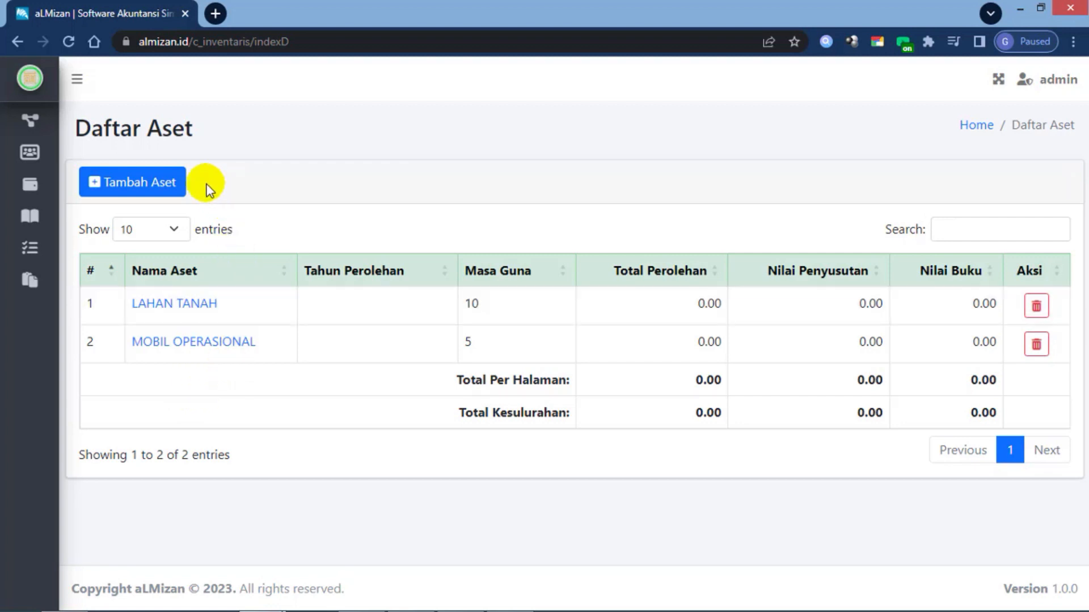
Start a new asset record and enter "Bangunan Koperasi" as the Nama Aset
left_click(163, 187)
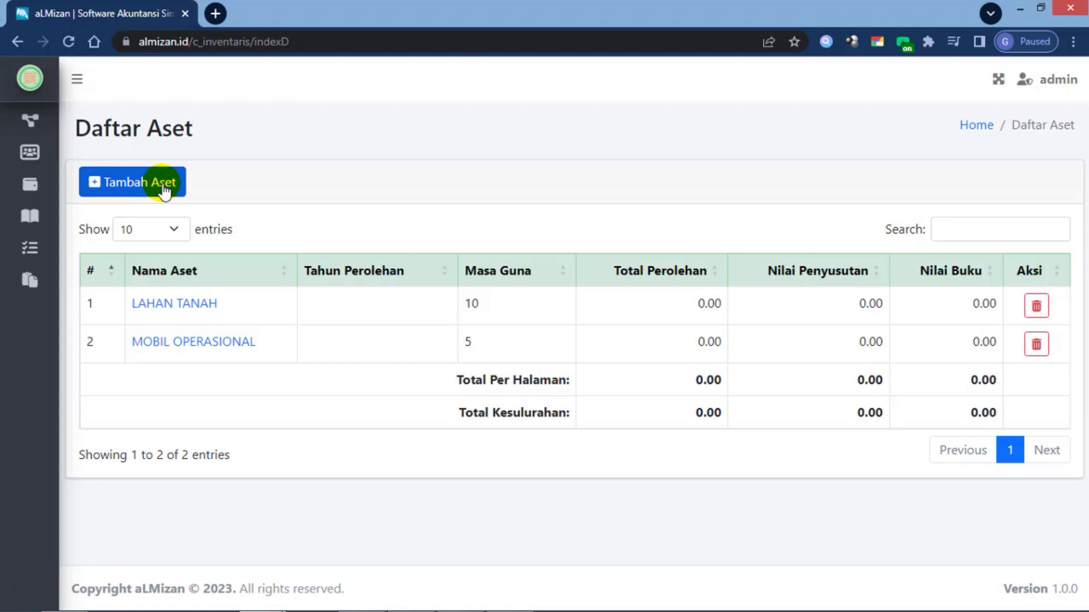
left_click(163, 187)
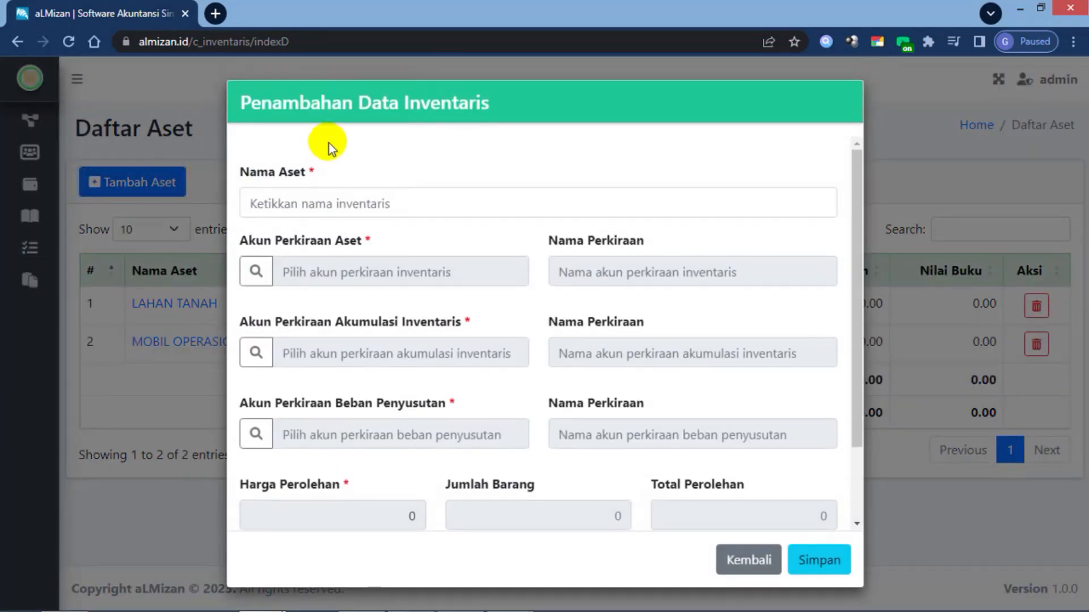
left_click(347, 199)
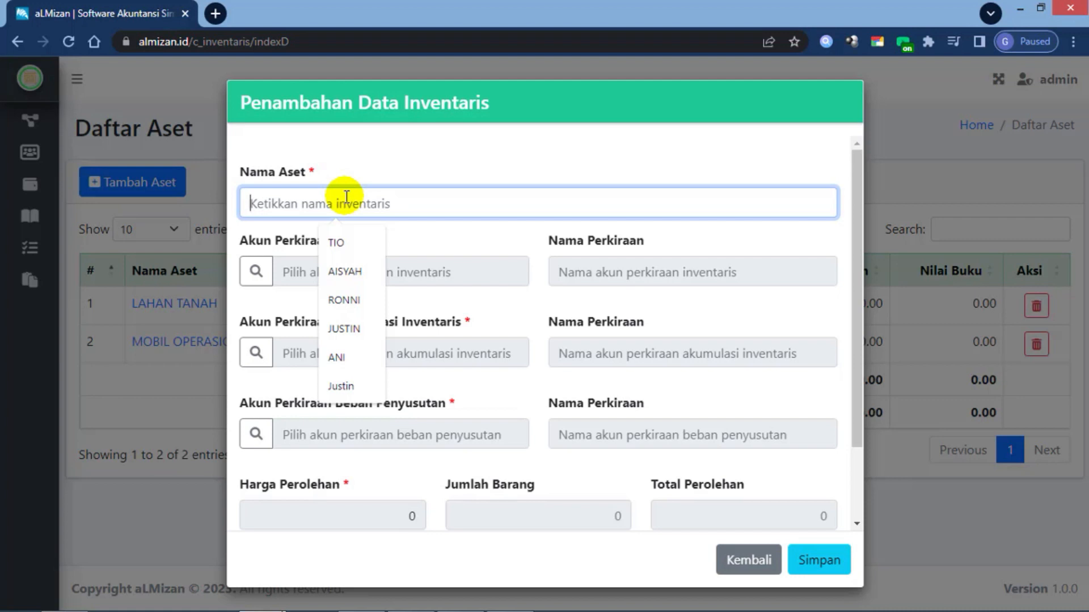
type("Bang")
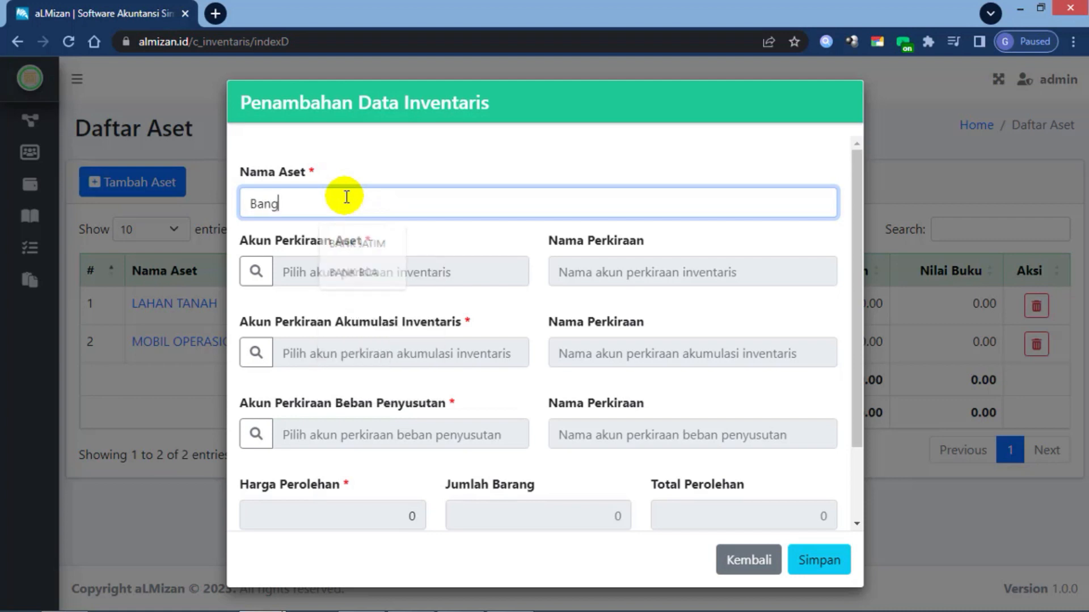
type("unan ")
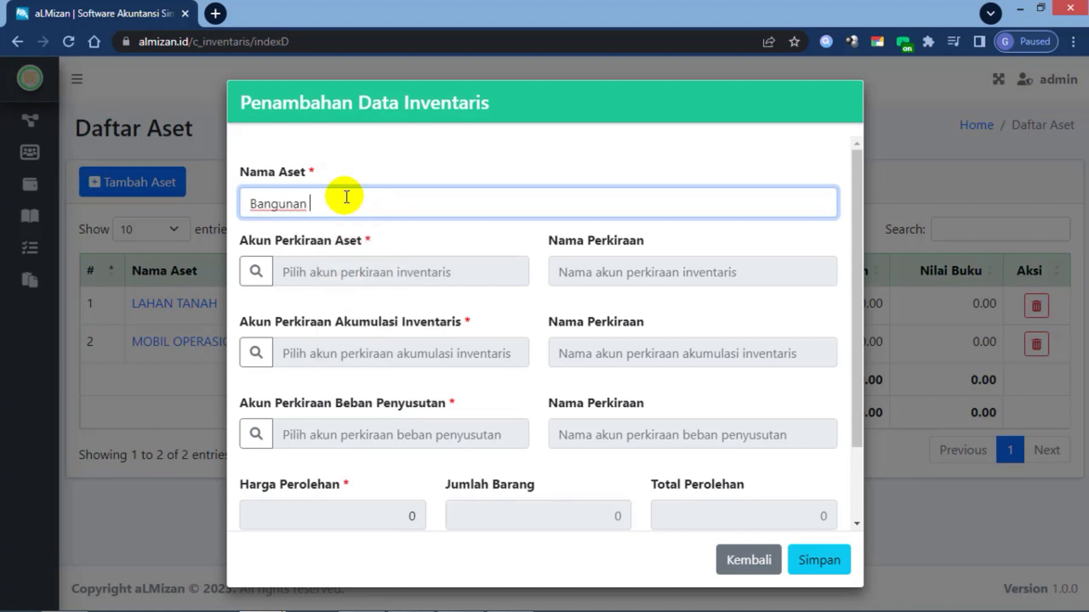
type("Koperasi")
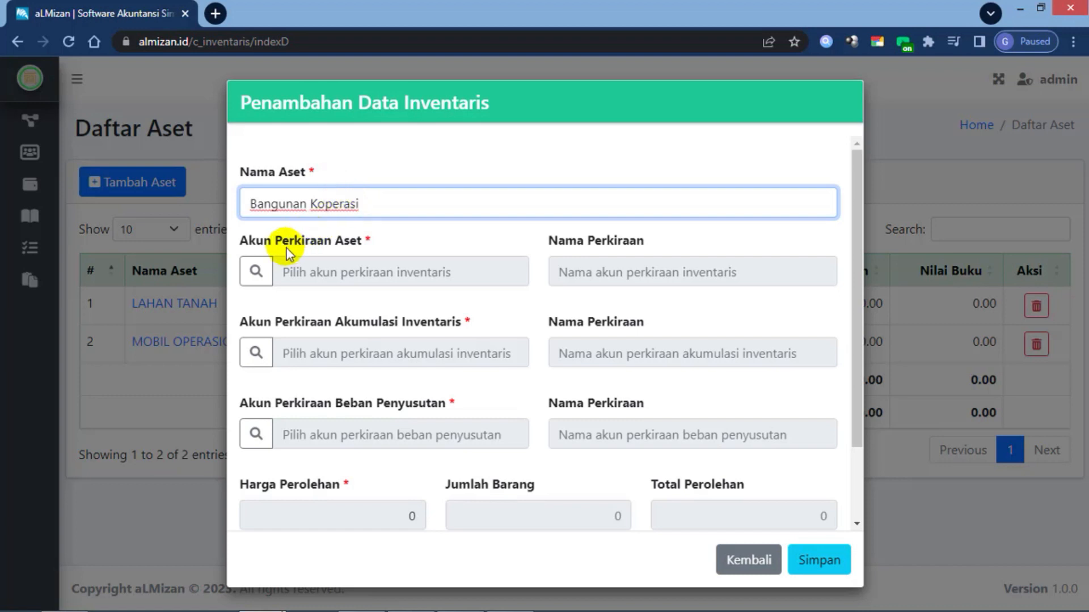
Search the ledger accounts for "bang" and assign 01.1502 BANGUNAN as the Akun Perkiraan Aset
left_click(256, 272)
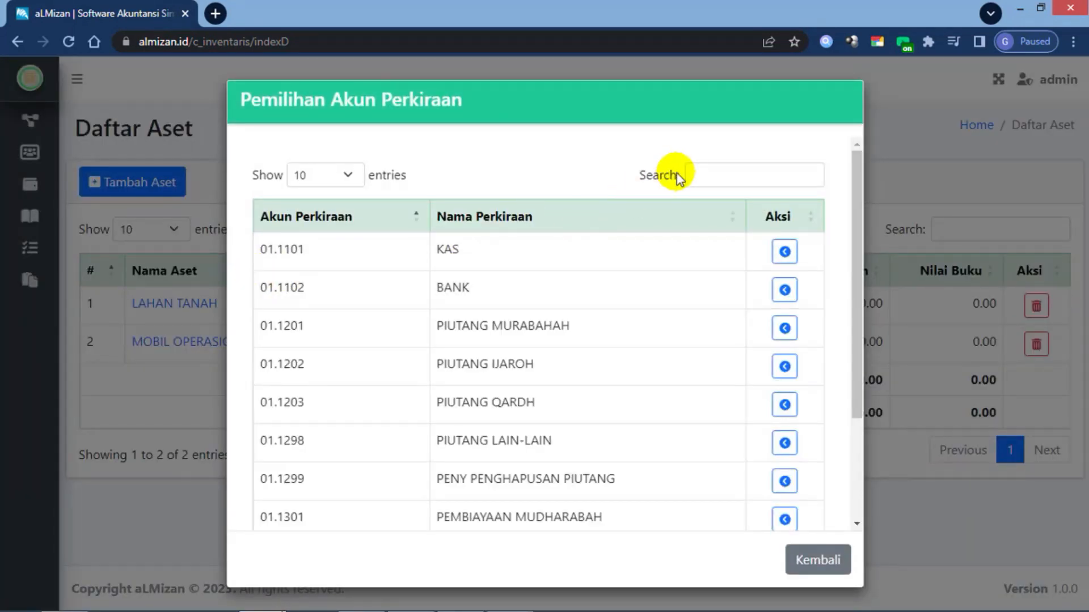
left_click(695, 174)
type("tang")
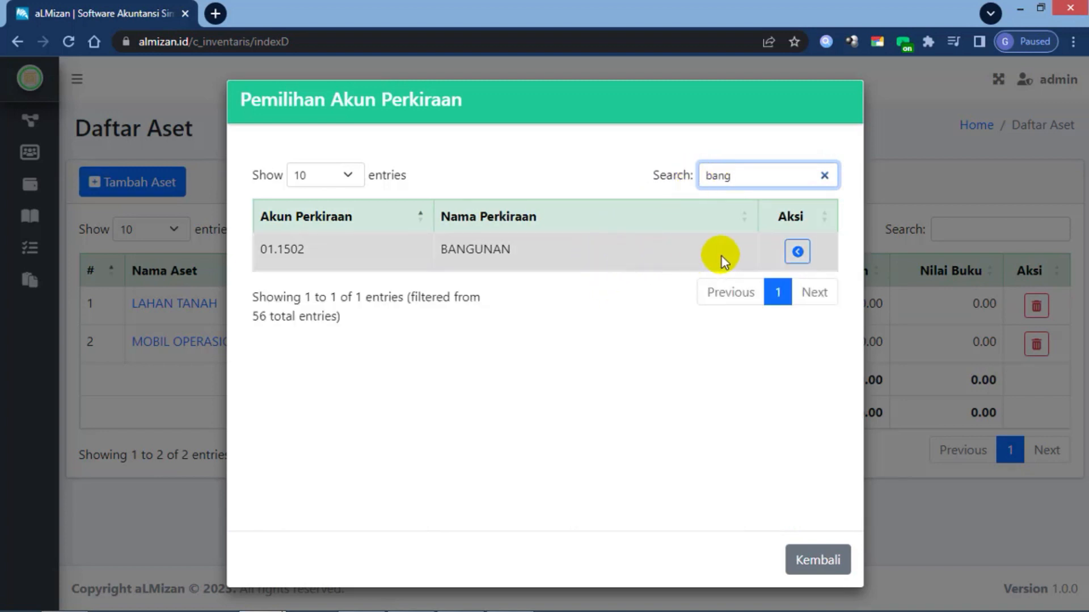
left_click(798, 253)
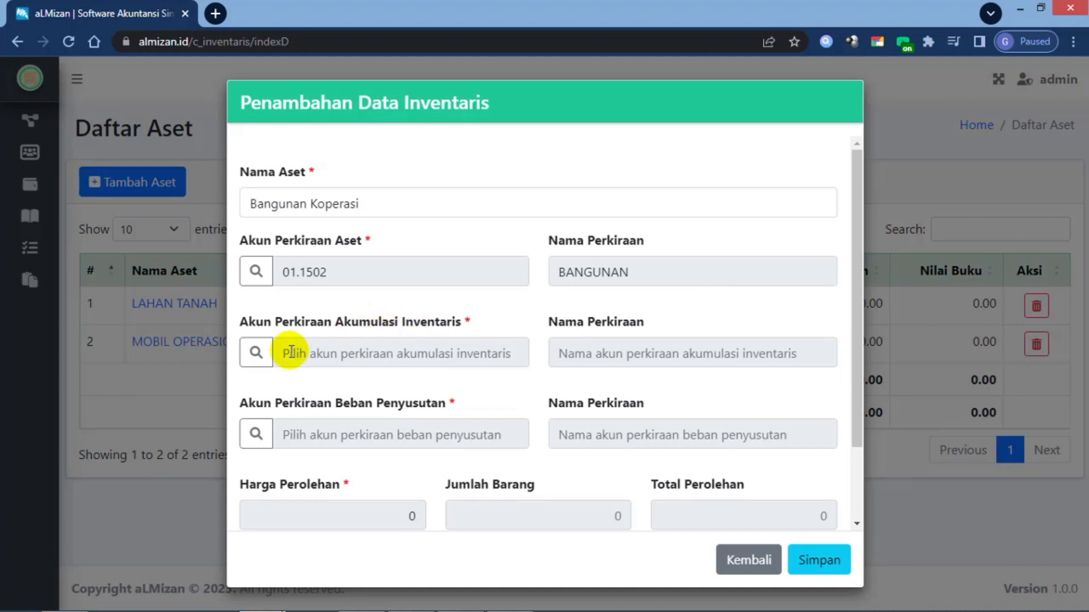
Search for "akm" and assign 01.1599 AKM PENYUSUTAN ASET TETAP as the Akun Perkiraan Akumulasi Inventaris
left_click(263, 353)
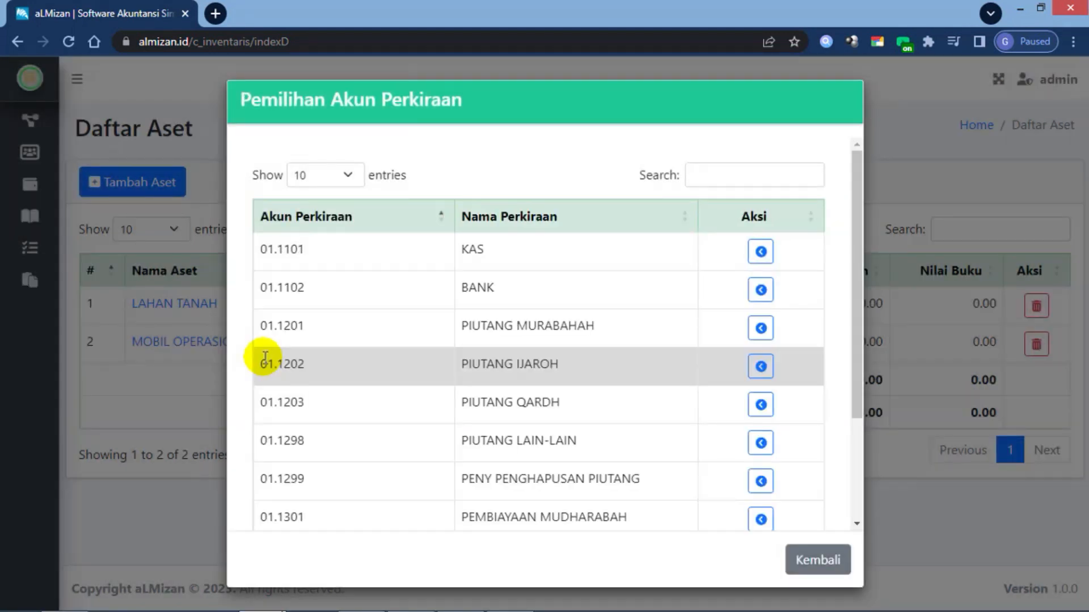
left_click(701, 176)
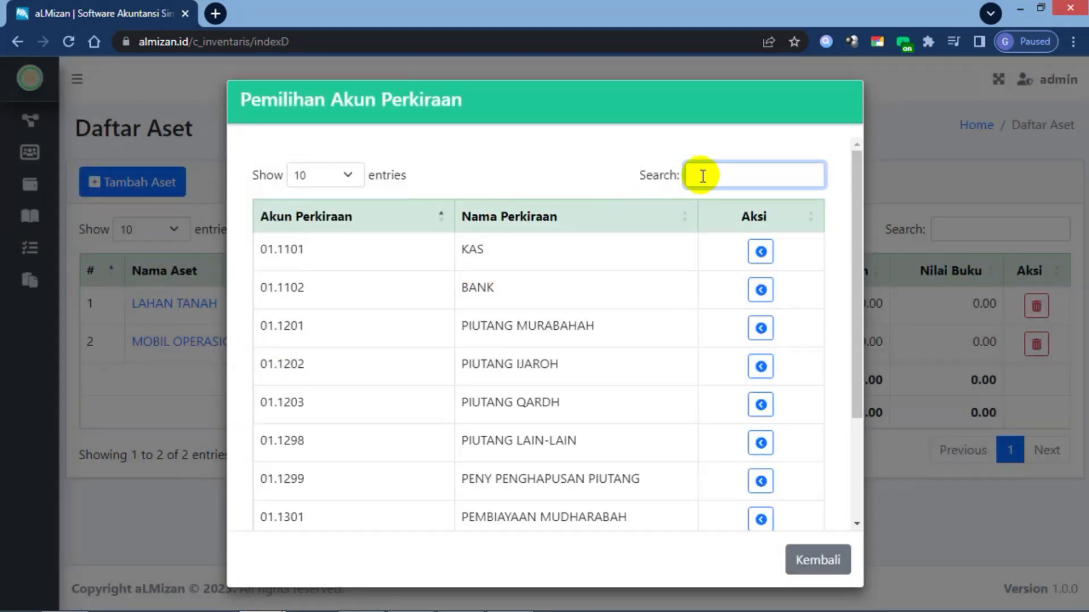
type("akm")
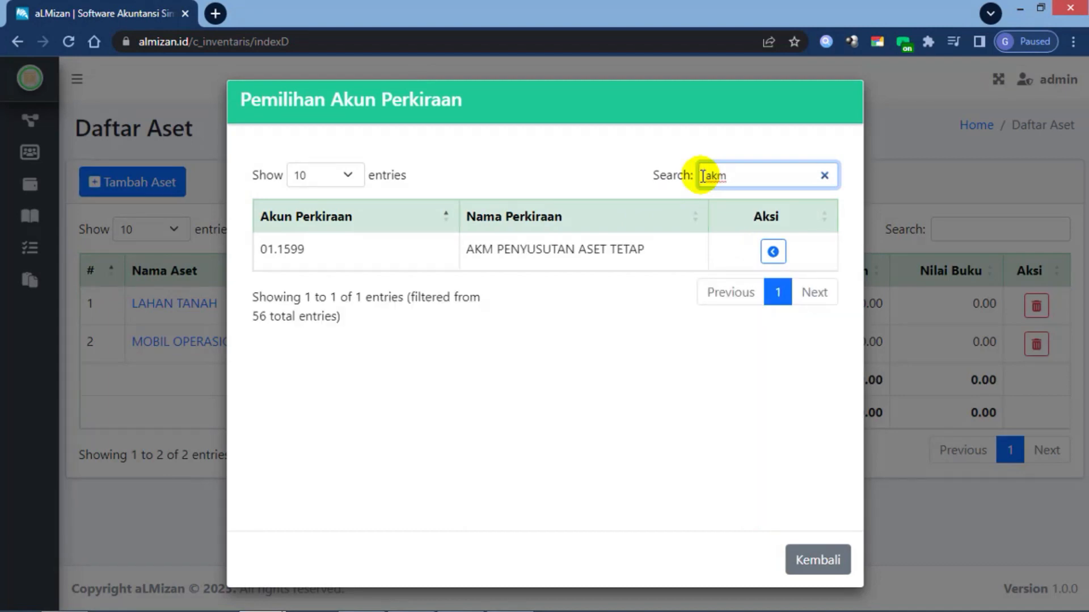
left_click(773, 251)
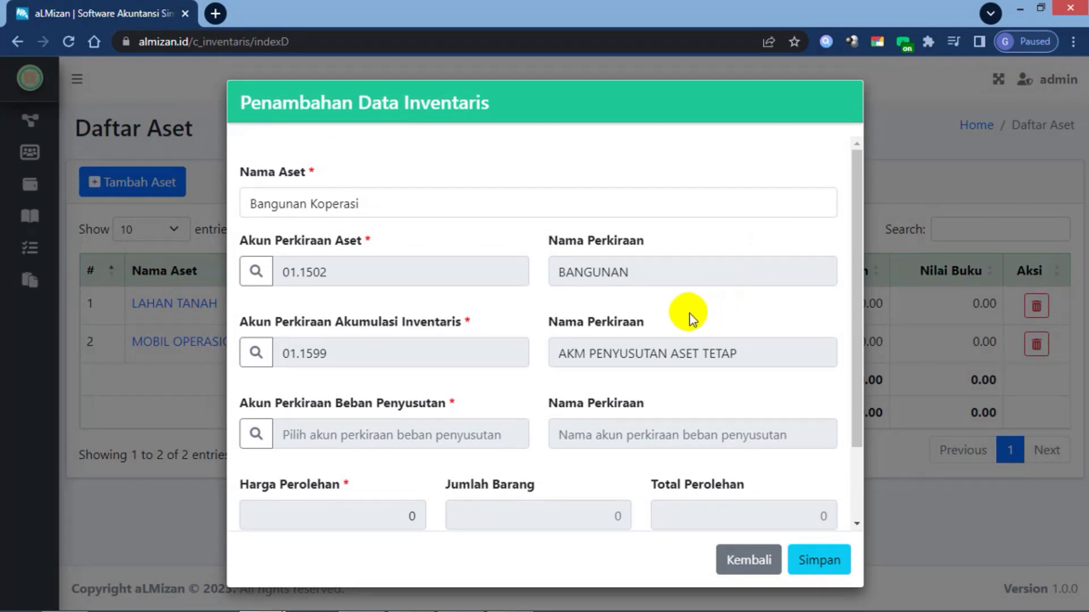
Search for "peny" and assign 06.1202 BEBAN PENYUSUTAN ASET TETAP as the Akun Perkiraan Beban Penyusutan
left_click(254, 435)
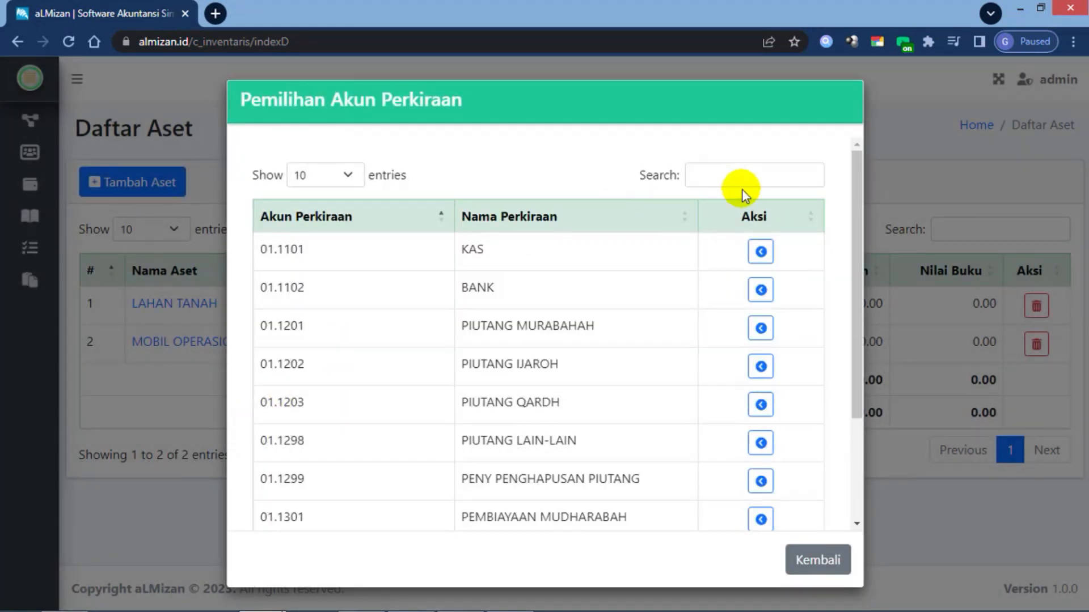
left_click(724, 176)
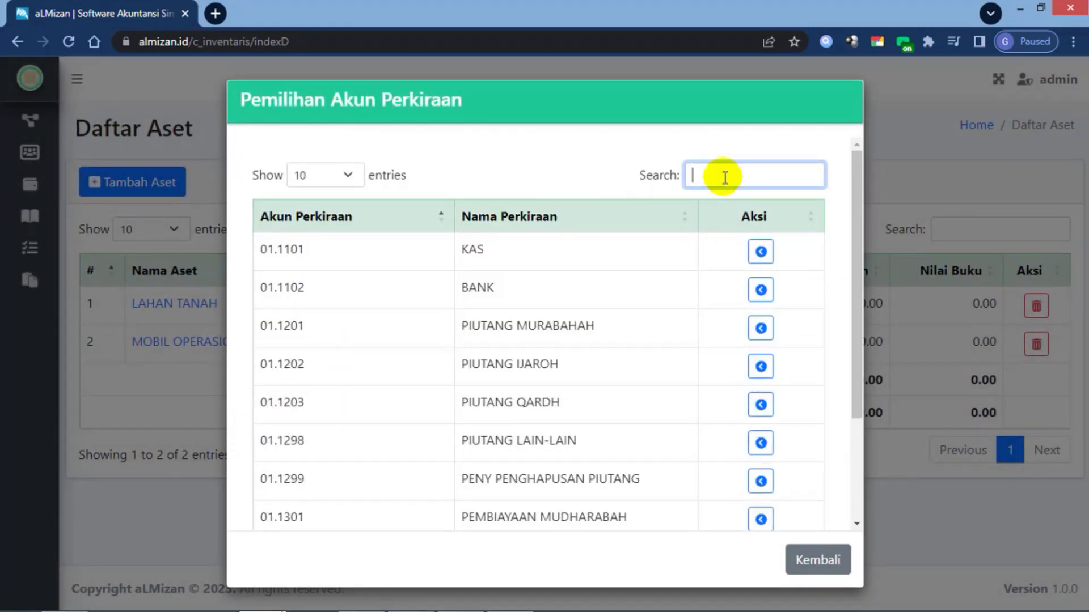
type("peny")
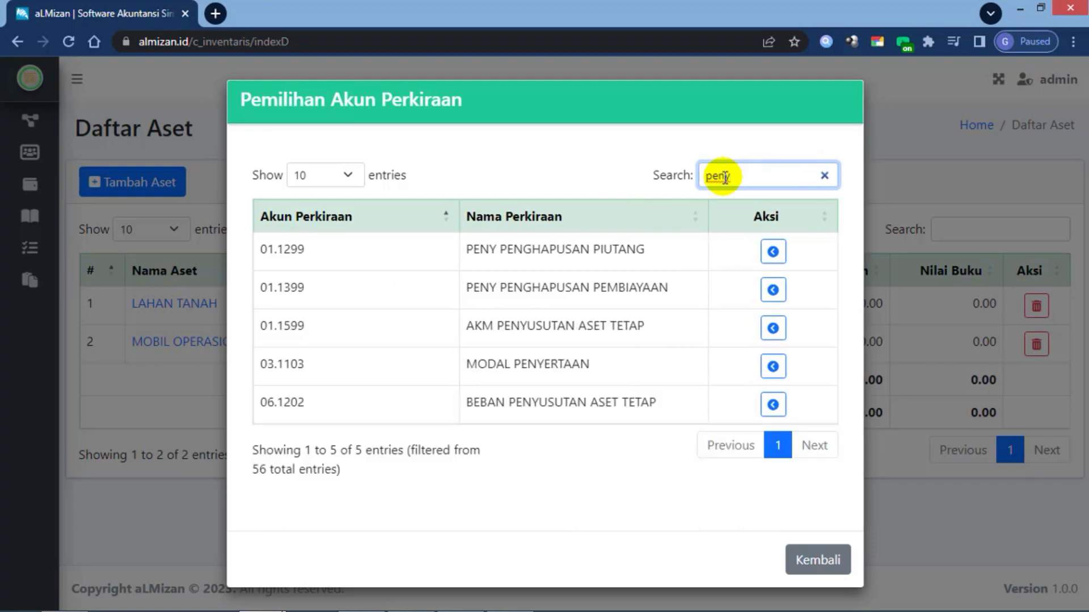
left_click(772, 406)
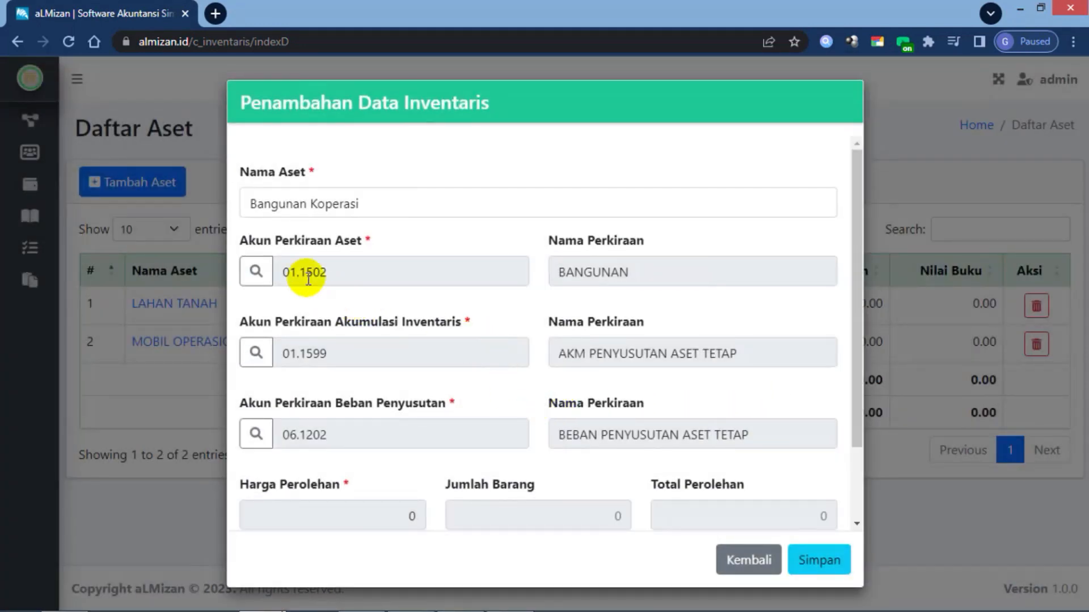
Set the asset's Masa Guna to 12 months, save the record and return to the asset list
scroll(322, 471, "down", 2)
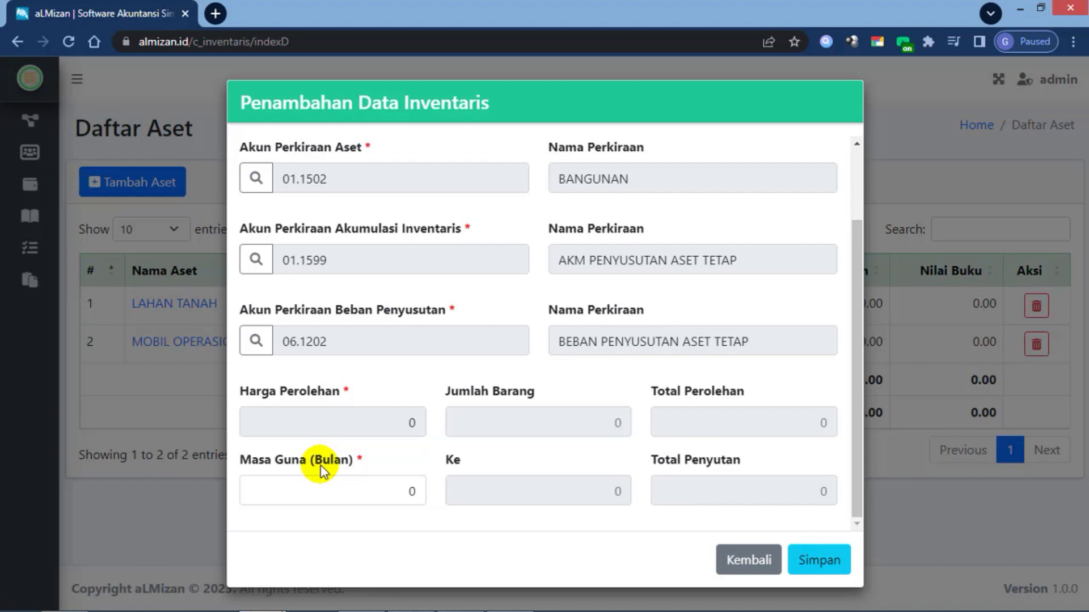
left_click(415, 490)
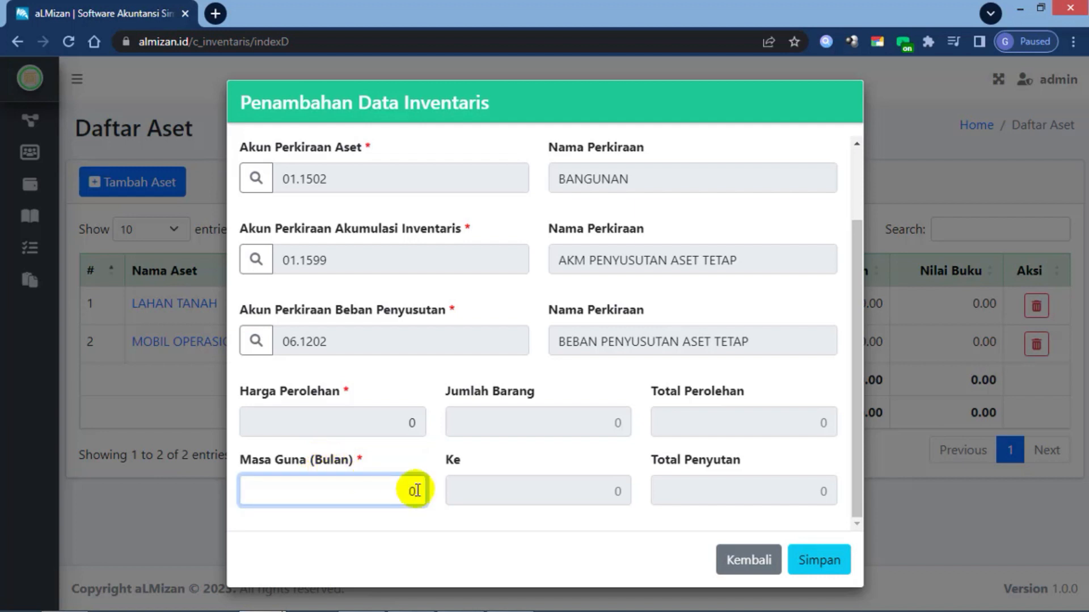
type("12")
left_click(420, 529)
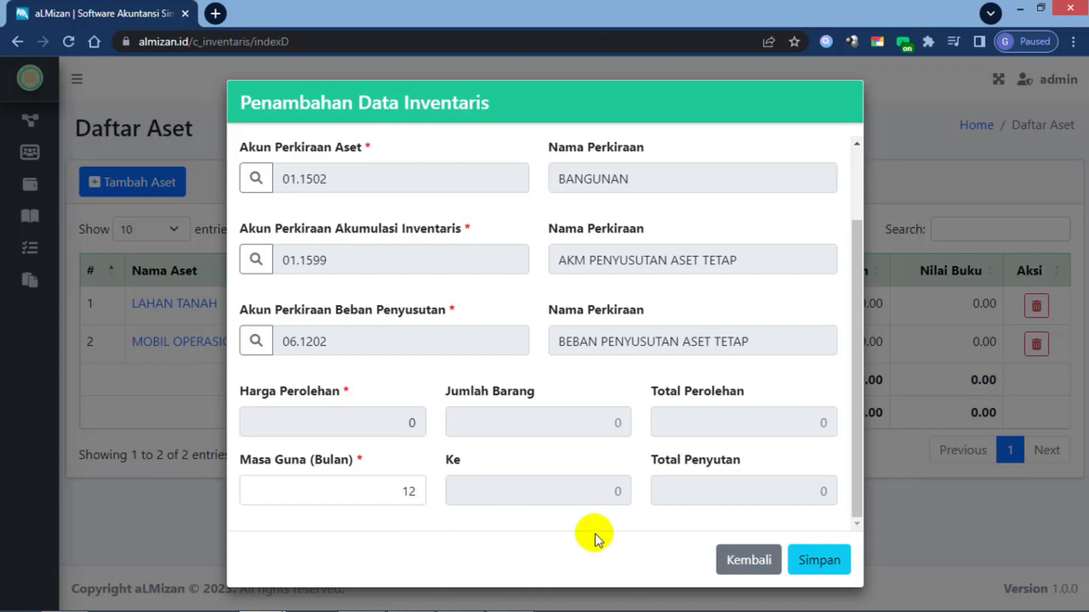
left_click(817, 563)
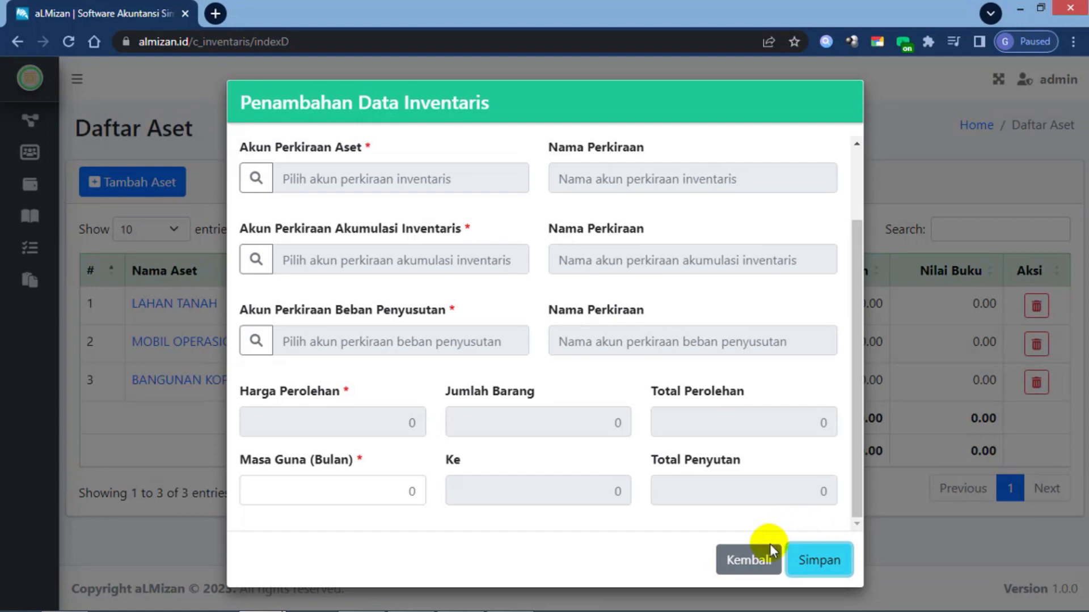
left_click(746, 559)
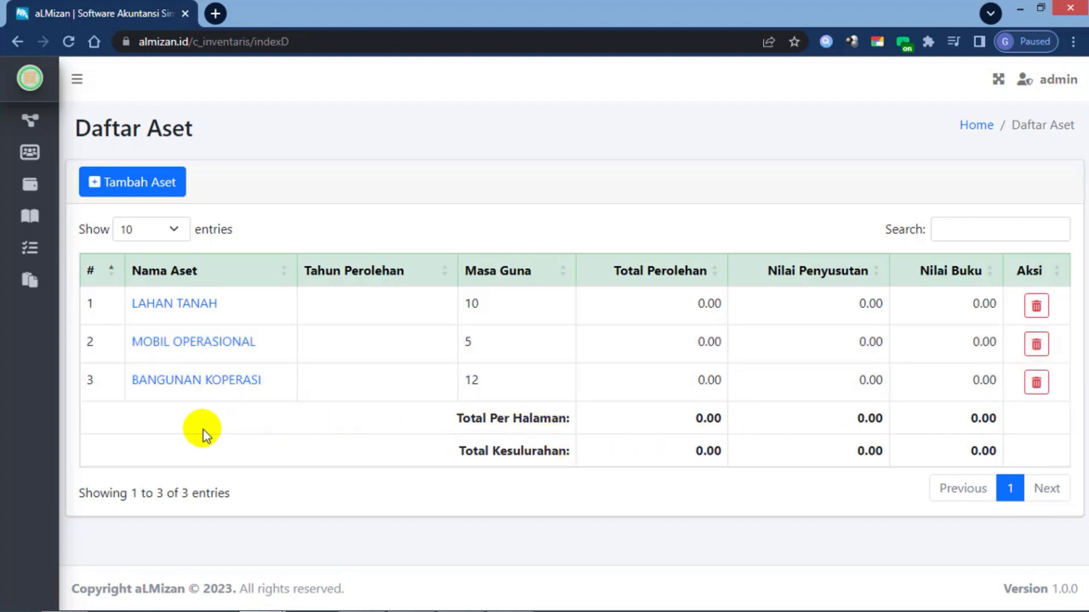
Review the saved details of the BANGUNAN KOPERASI asset, including its accounts and Masa Guna, and close the record without saving
left_click(218, 383)
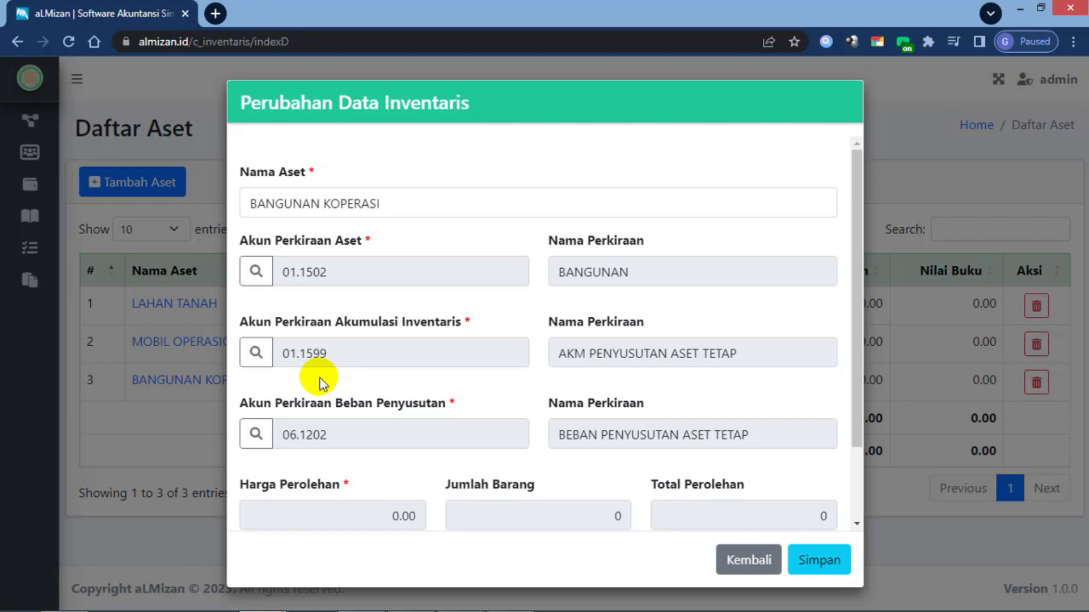
scroll(323, 384, "down", 2)
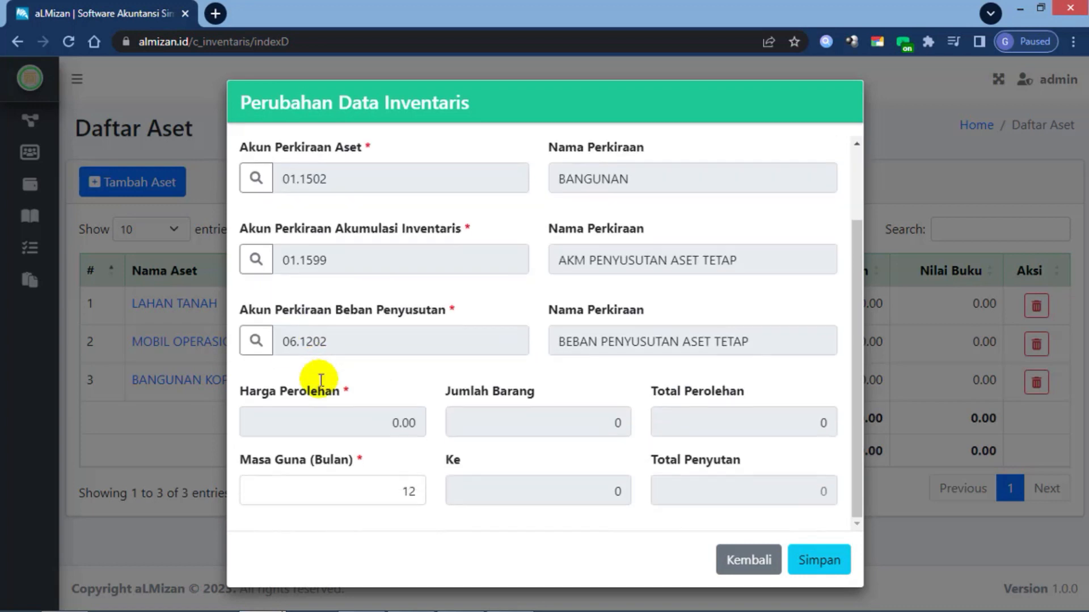
left_click(409, 487)
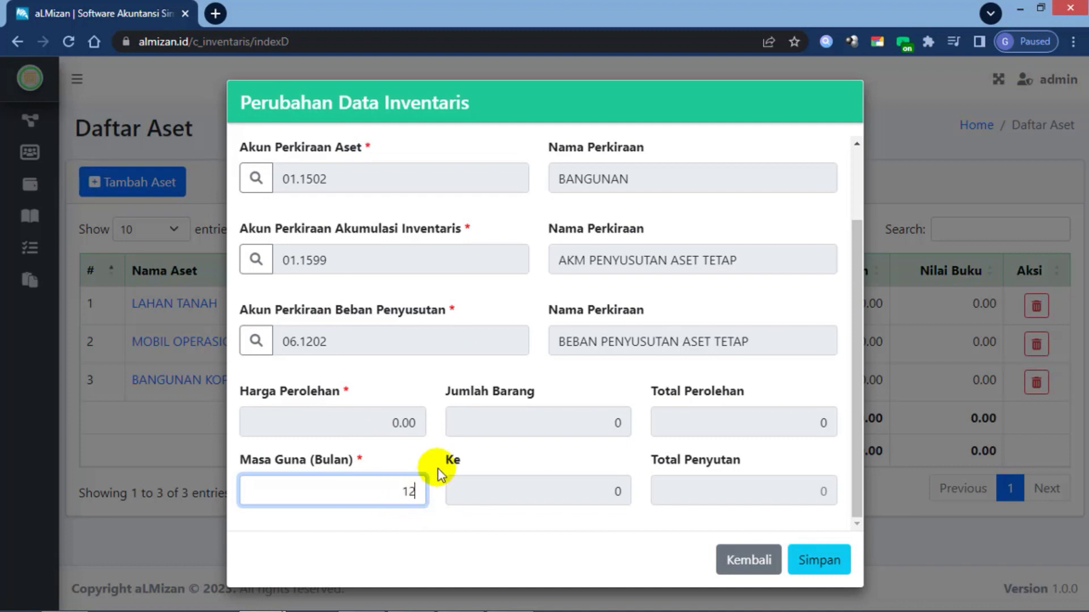
scroll(437, 469, "up", 2)
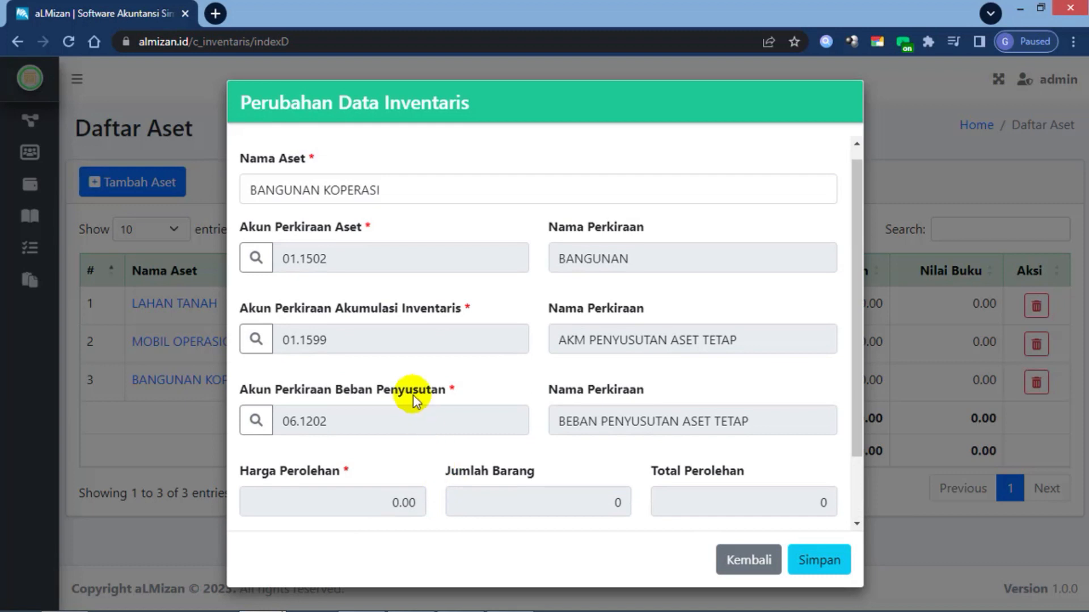
left_click(742, 561)
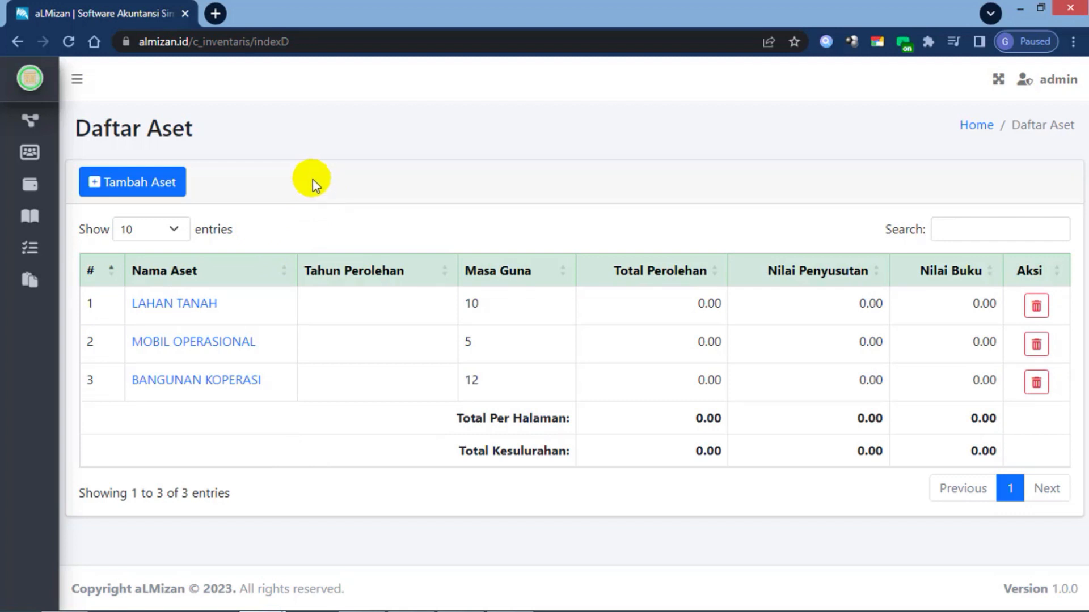
Open the Transaksi Harian page for assets under Manajemen Aset
mouse_move(34, 121)
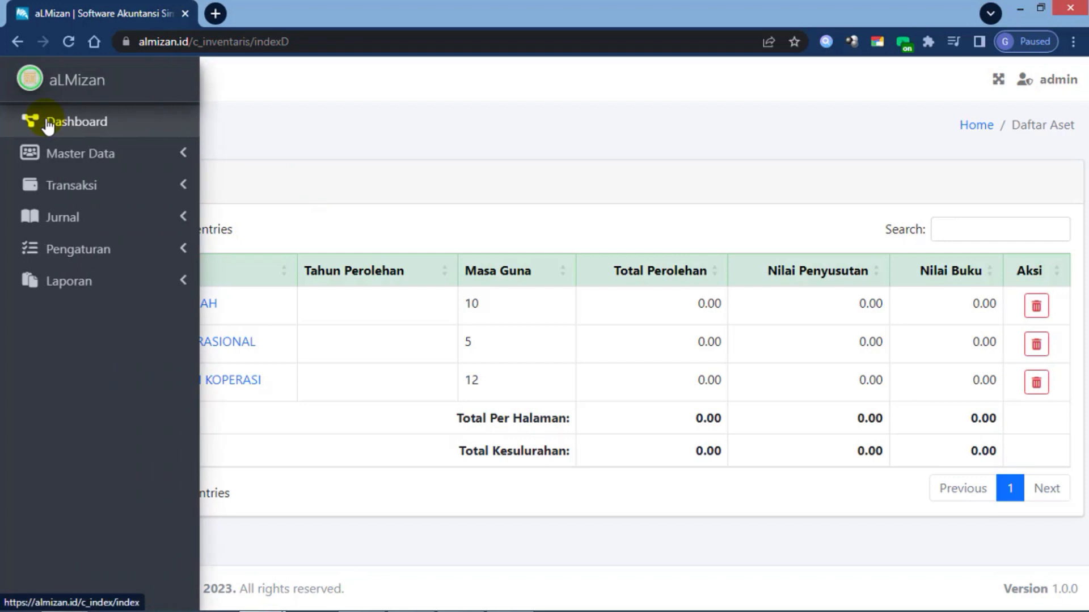
left_click(57, 185)
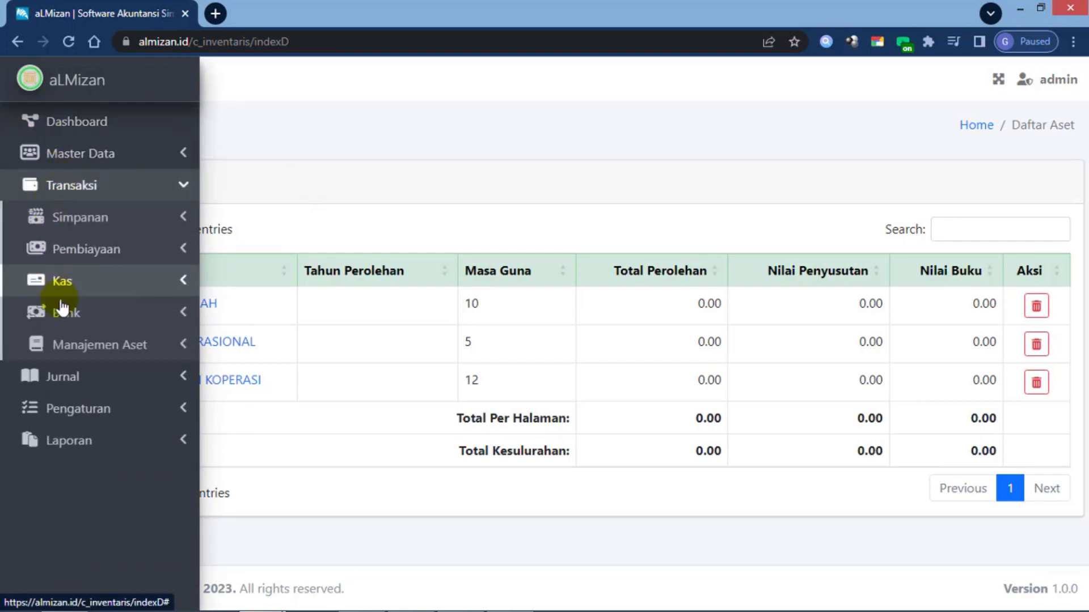
left_click(69, 345)
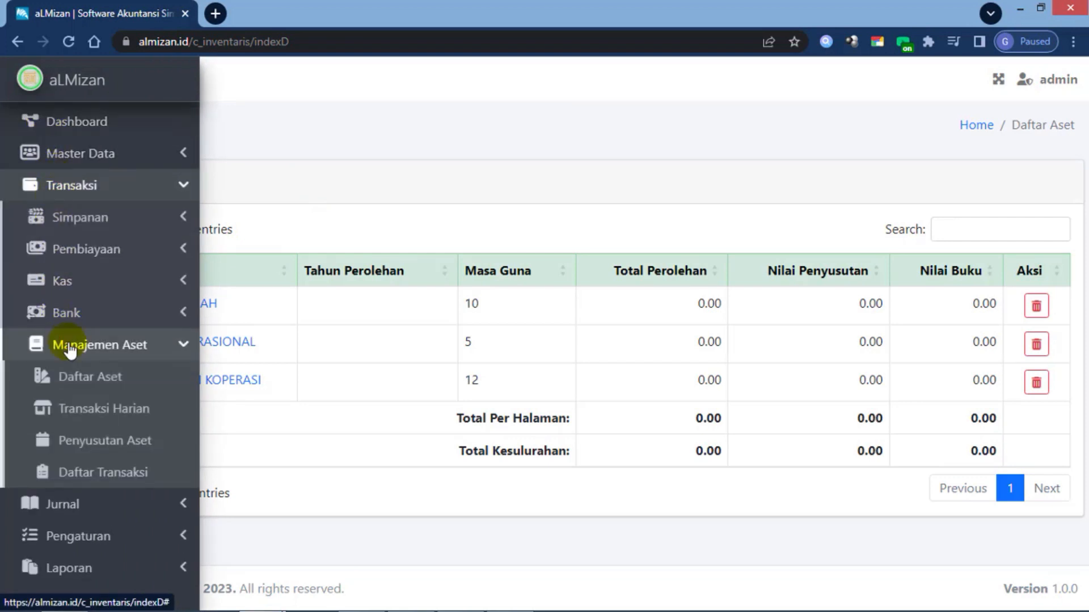
left_click(84, 416)
left_click(83, 409)
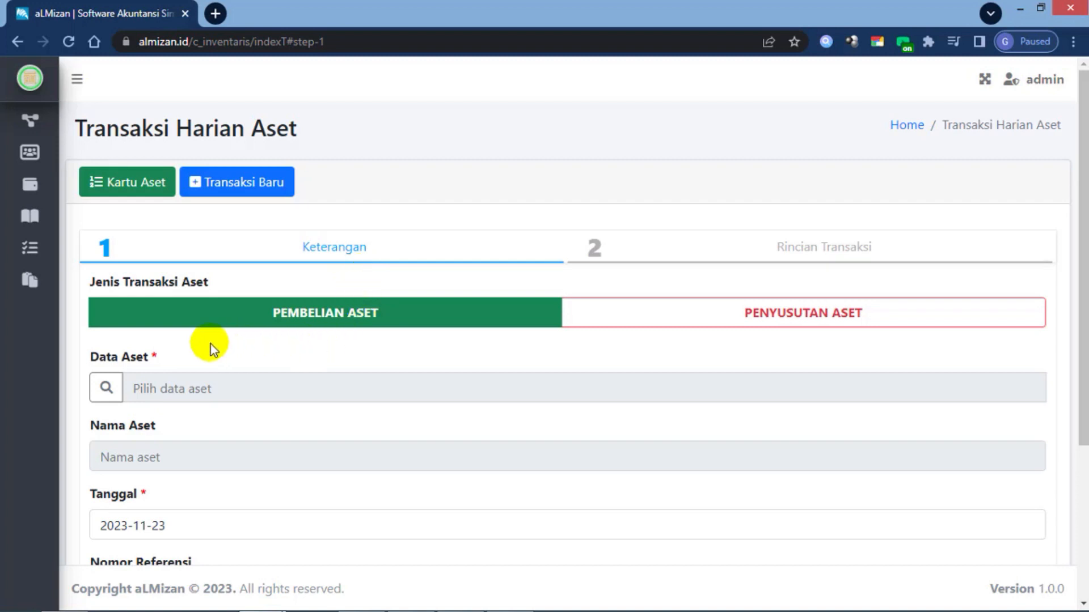
Choose the BANGUNAN KOPERASI asset as the Data Aset for the PEMBELIAN ASET transaction
scroll(210, 344, "down", 2)
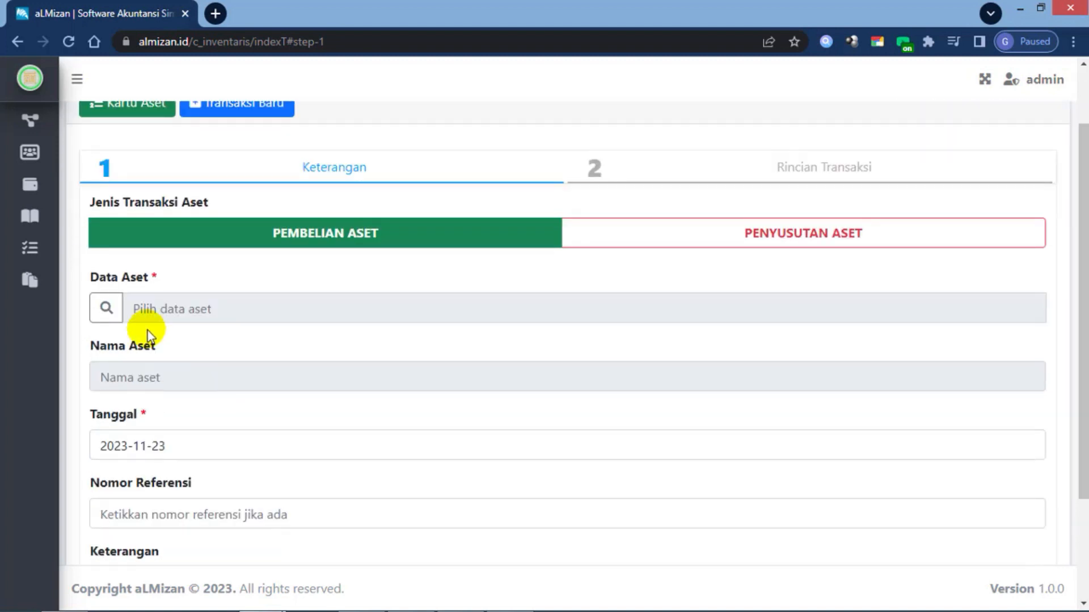
left_click(105, 308)
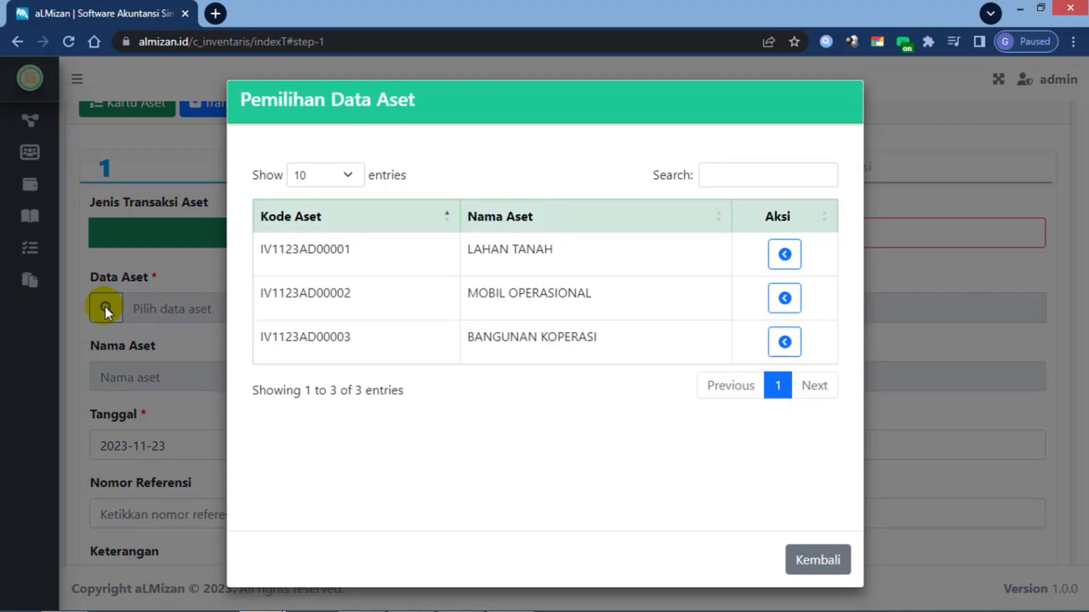
left_click(785, 342)
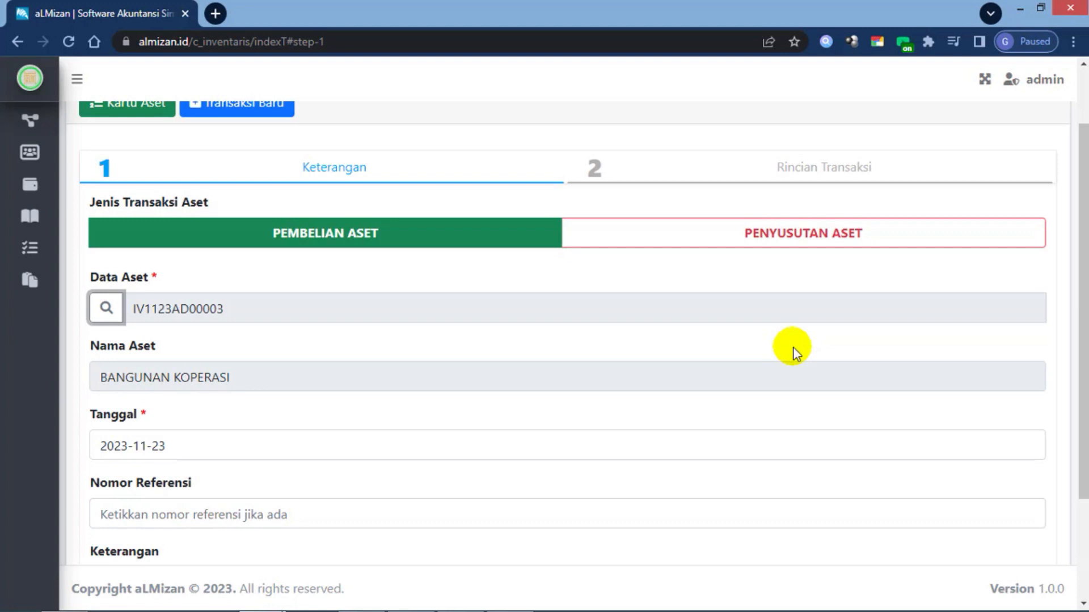
Enter BA0001 as the Nomor Referensi of the asset purchase
scroll(794, 348, "down", 2)
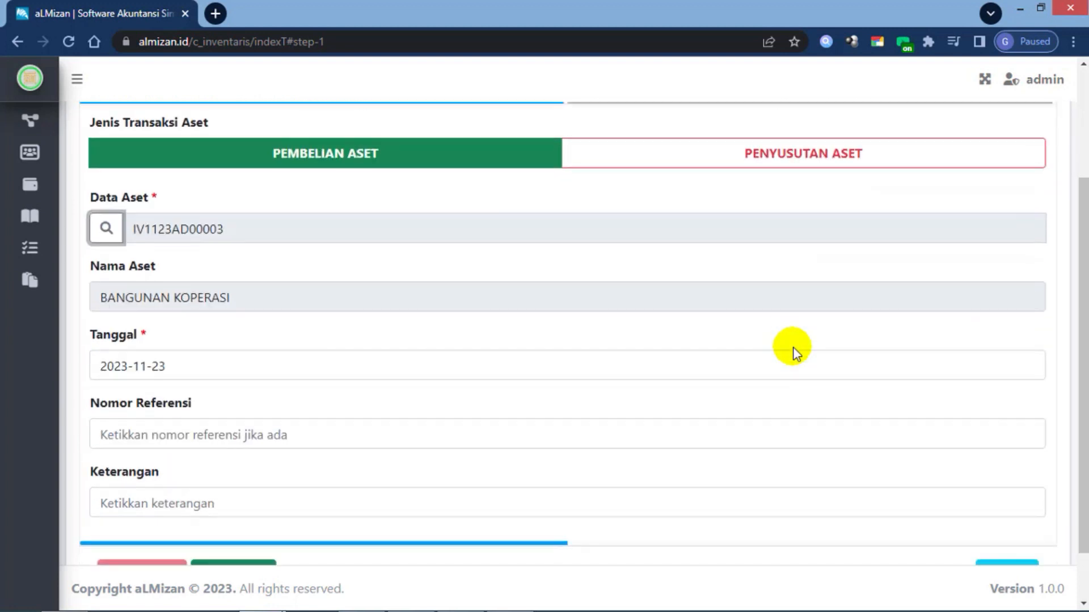
left_click(368, 435)
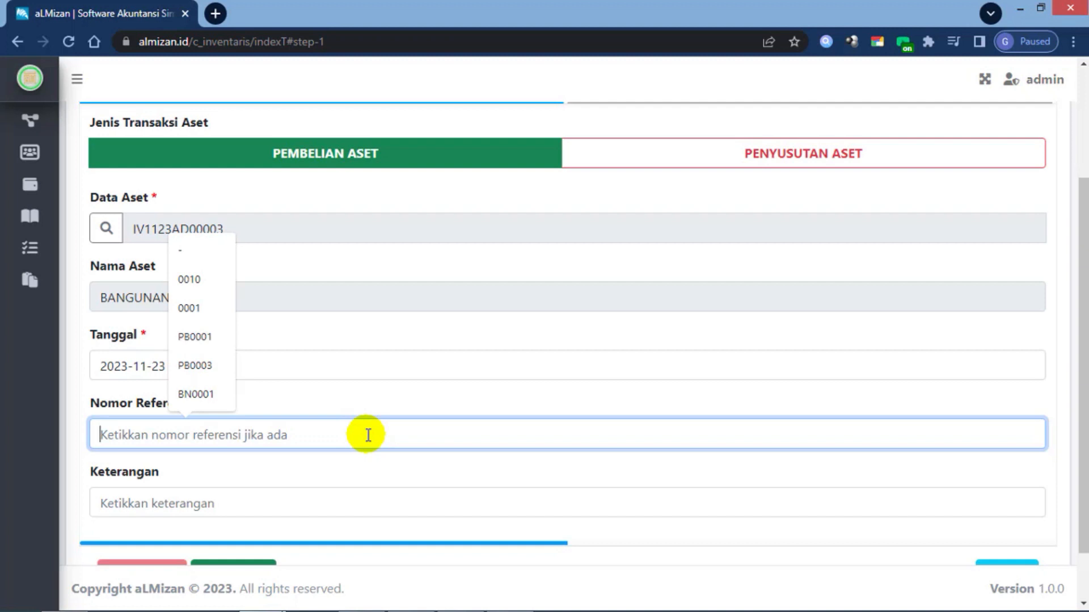
type("PA")
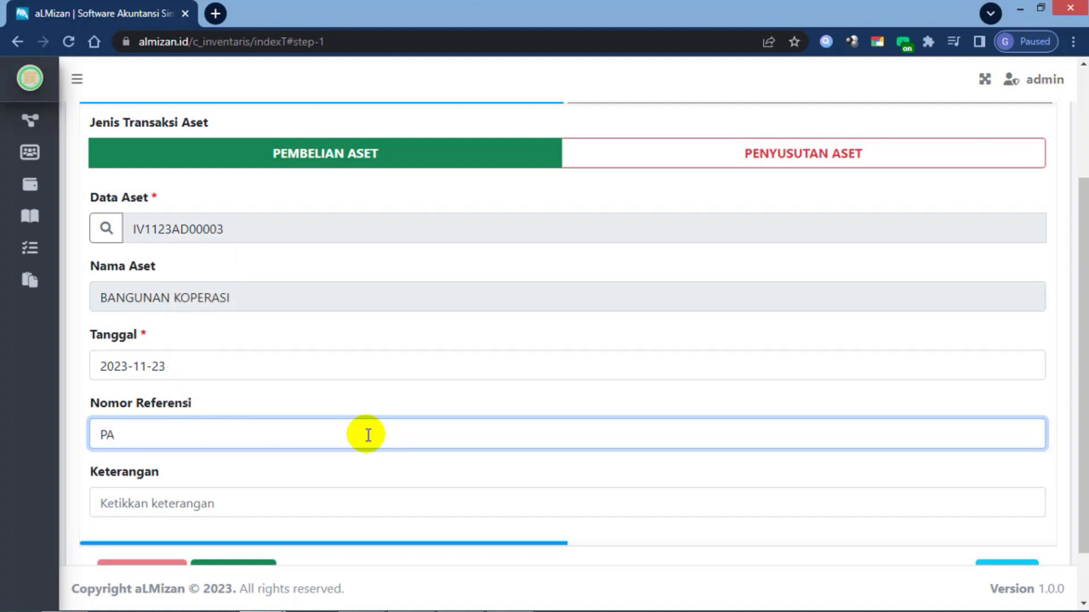
key("BackSpace")
key("BackSpace")
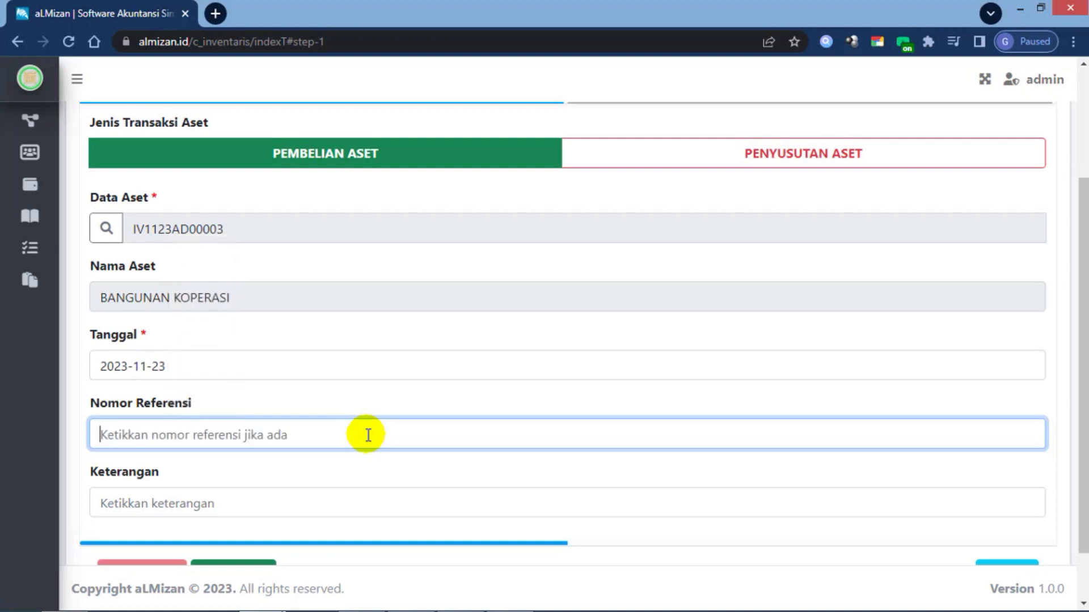
type("B")
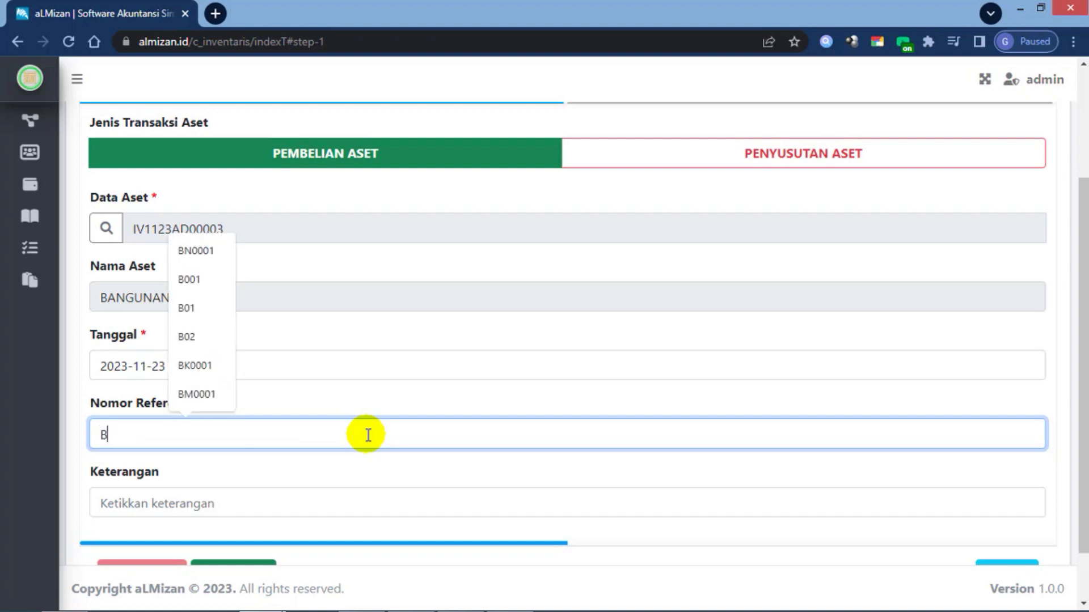
type("A")
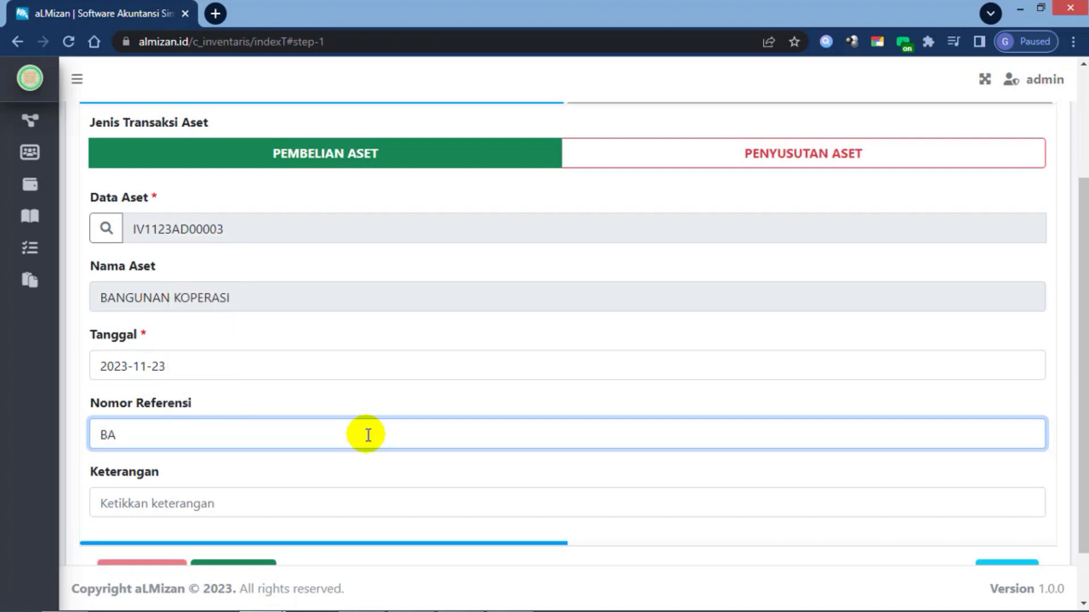
type("0001")
Fill in the purchase's Keterangan with "Pembelian aset bangunan kantor koperasi cabang"
scroll(276, 472, "down", 1)
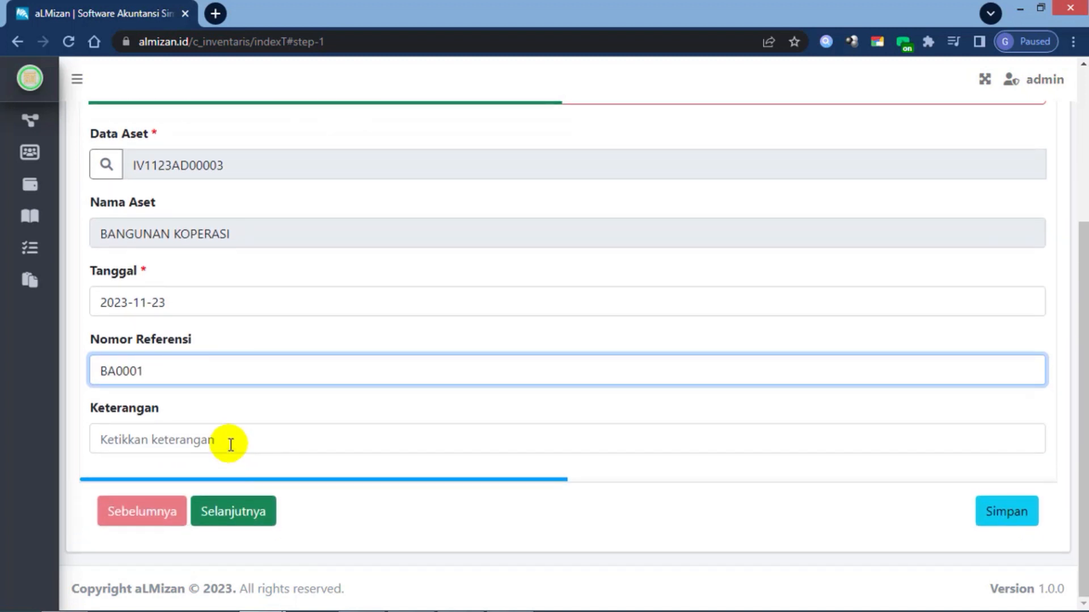
left_click(229, 440)
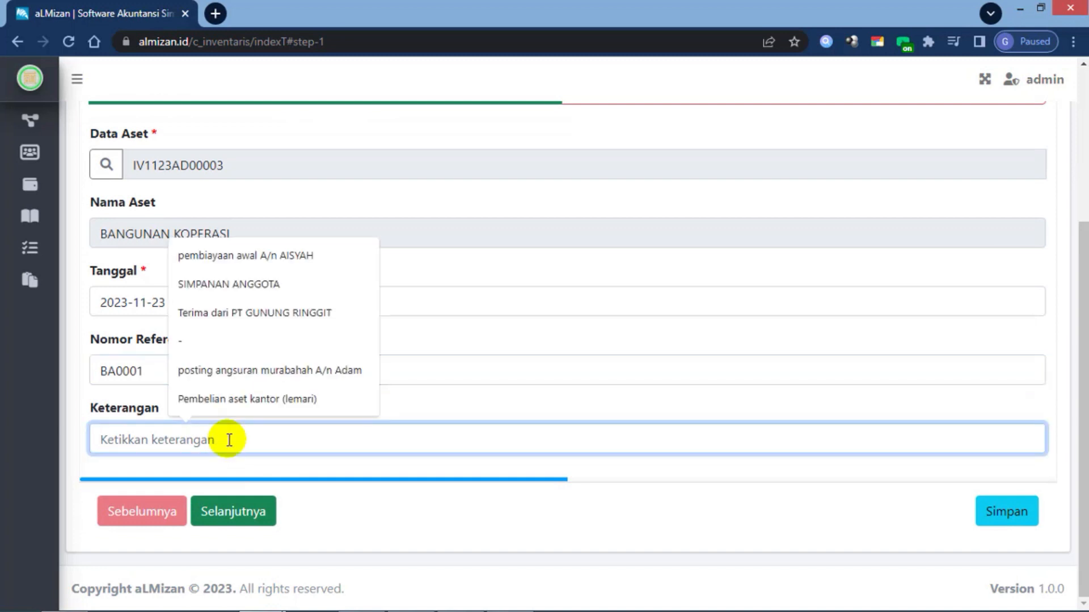
type("P")
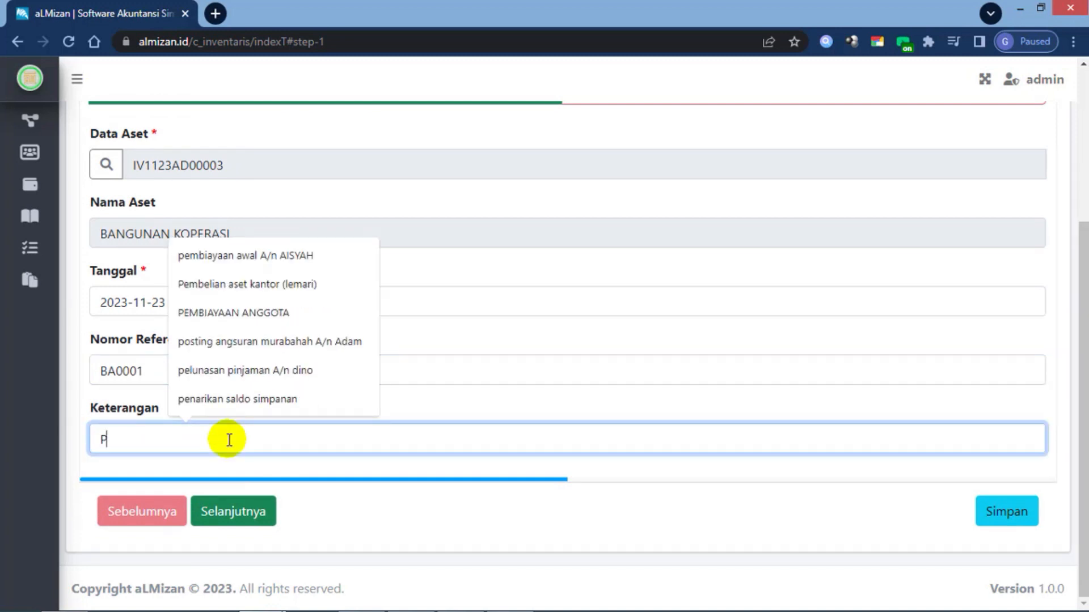
type("embelian")
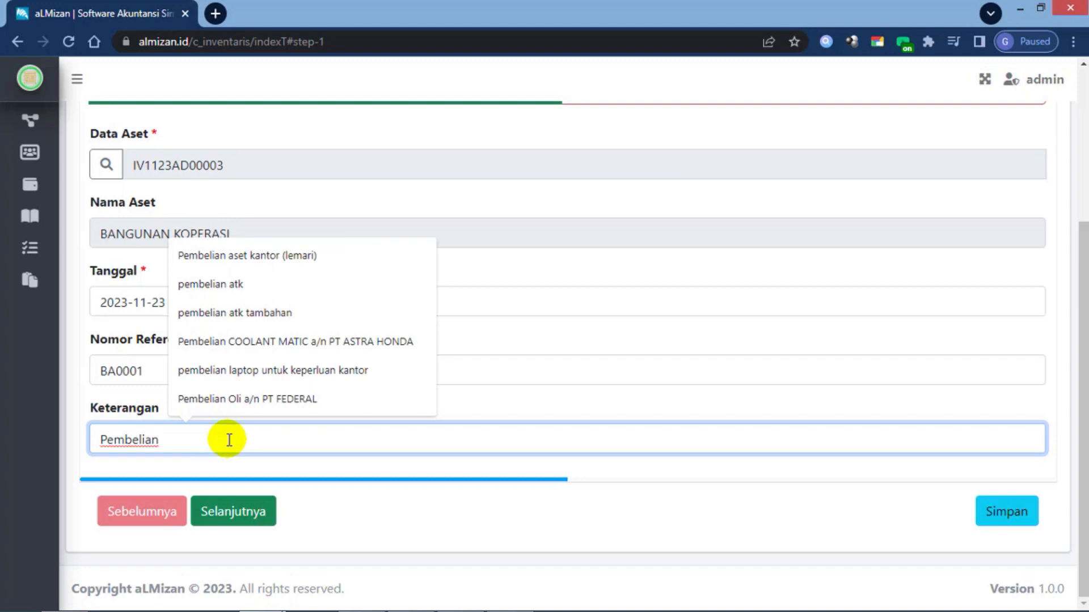
type(" a")
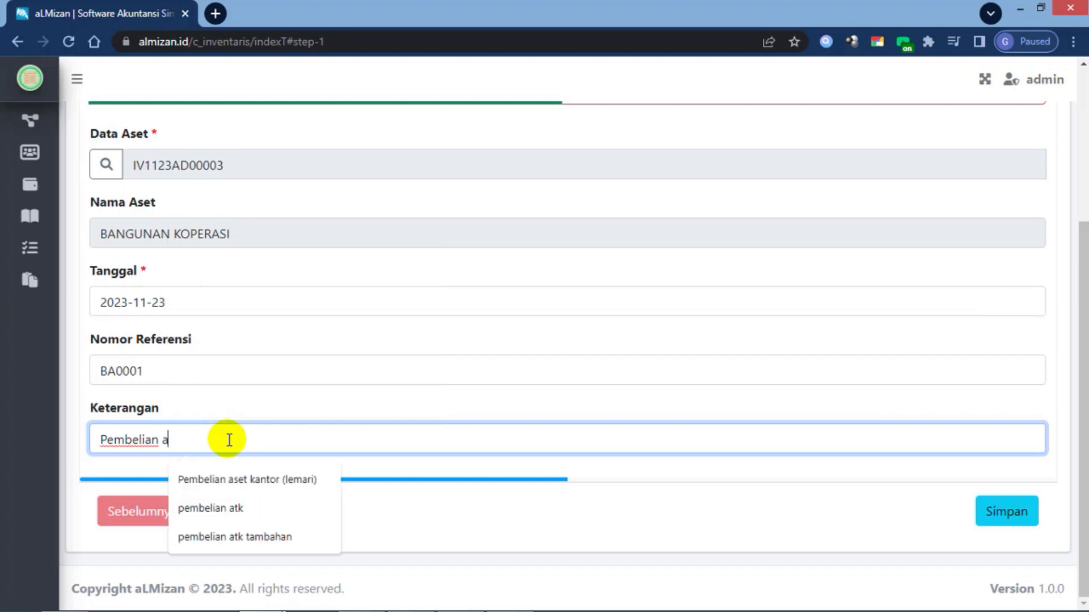
type("set ")
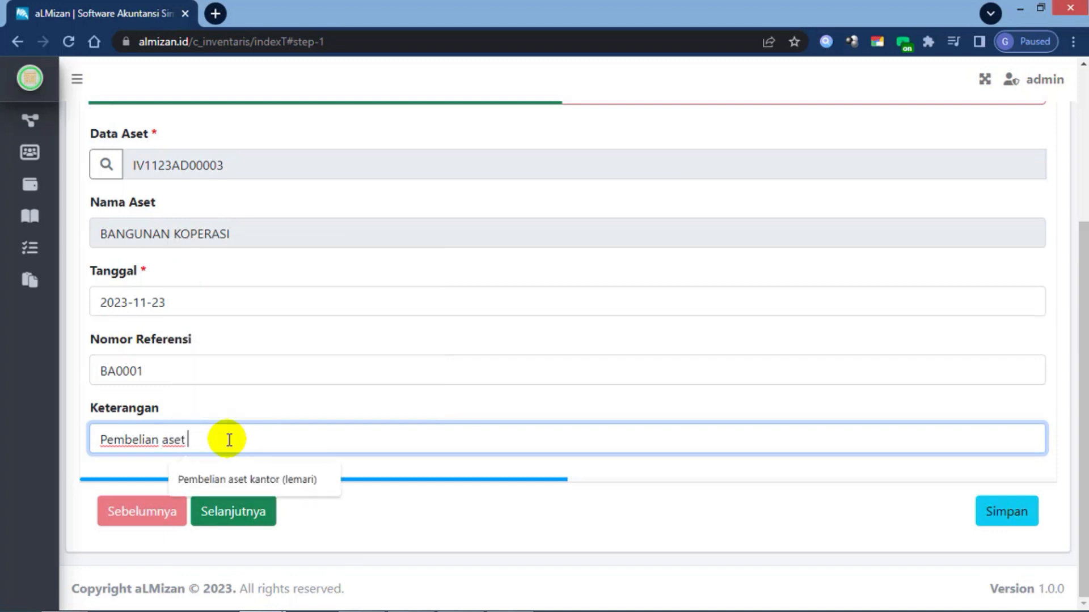
type("banun")
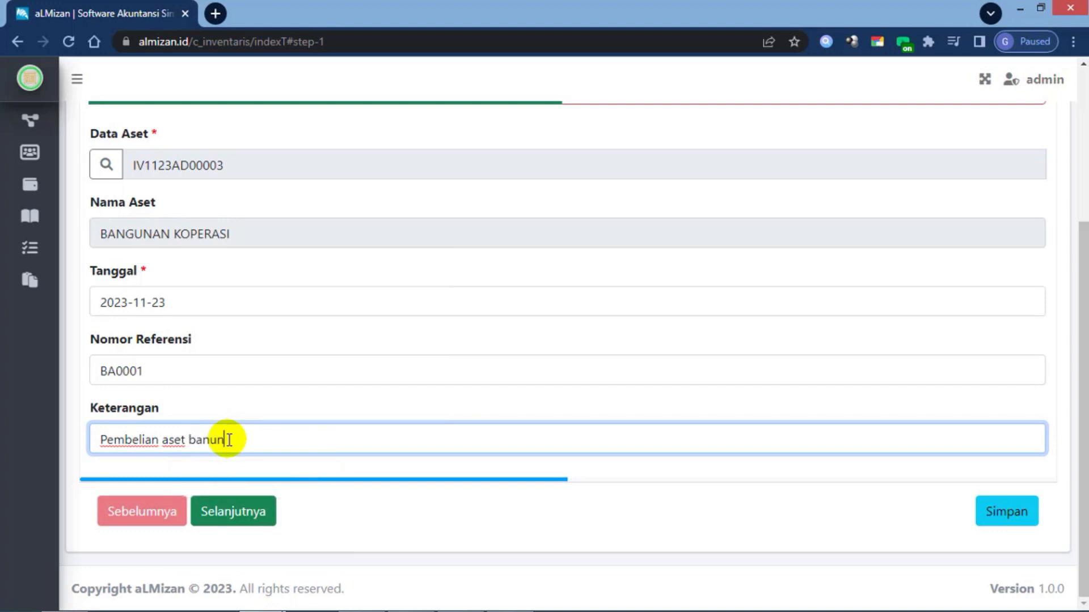
key("BackSpace")
key("BackSpace")
key("BackSpace")
type("ngunan kantor koper")
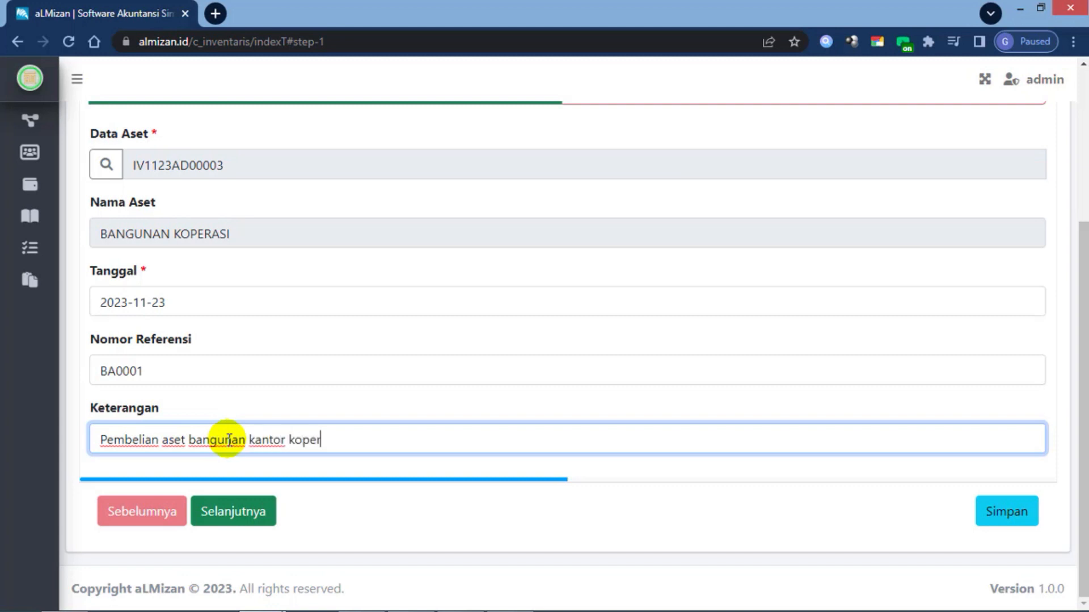
type("asi cabang")
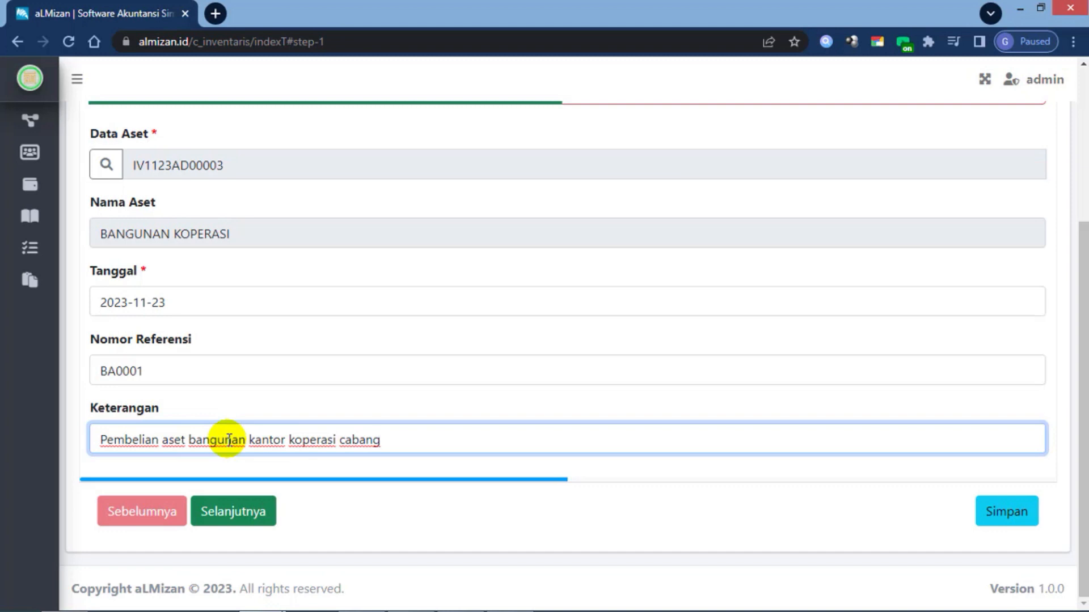
Check the completed Keterangan section of the purchase and continue to Rincian Transaksi
scroll(228, 439, "up", 1)
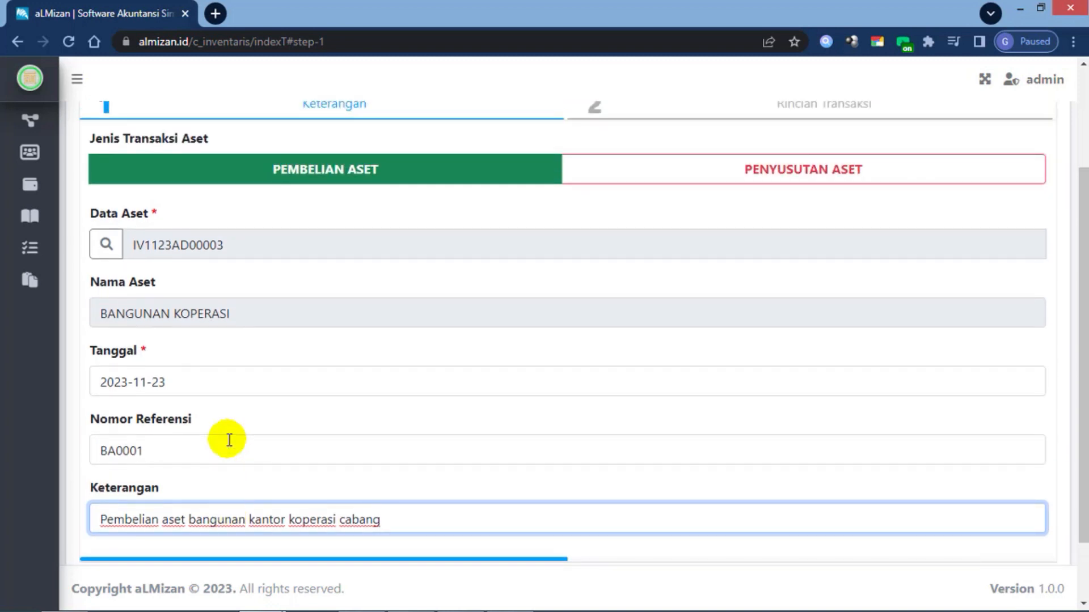
scroll(229, 440, "down", 1)
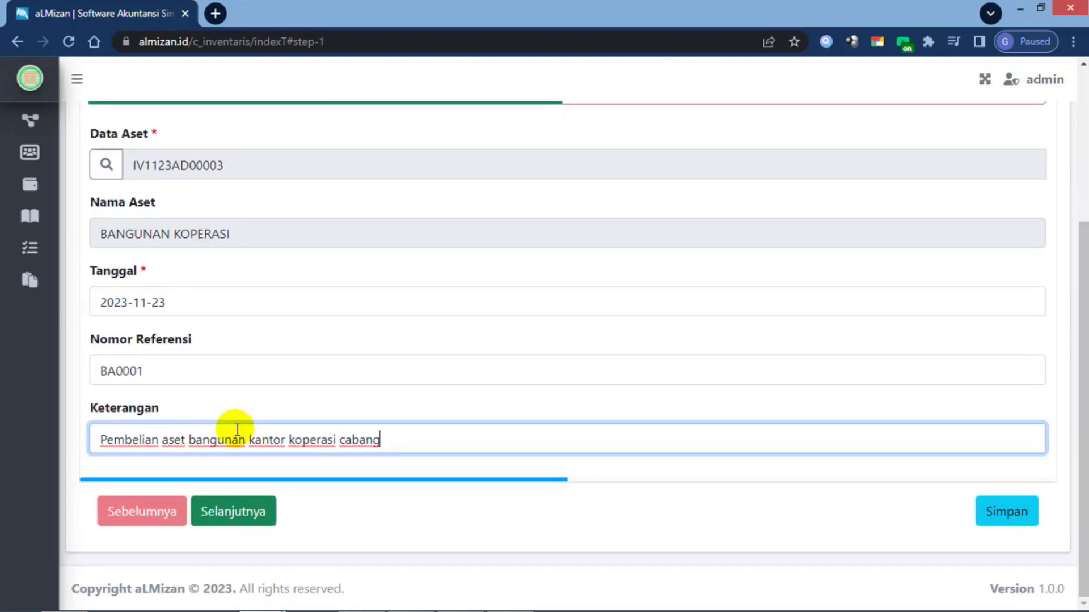
scroll(263, 410, "up", 2)
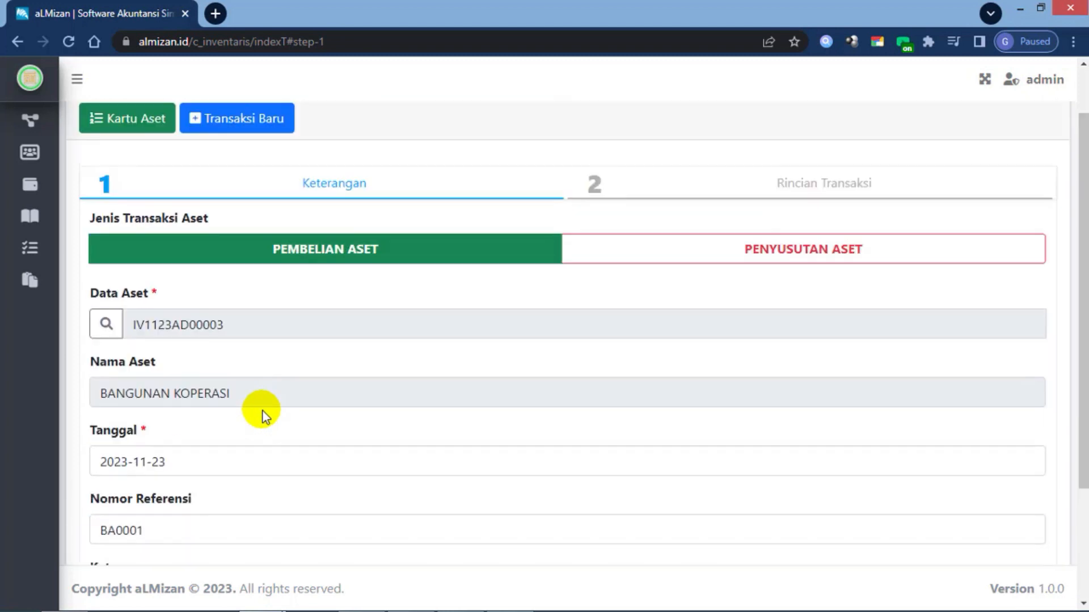
scroll(263, 411, "down", 2)
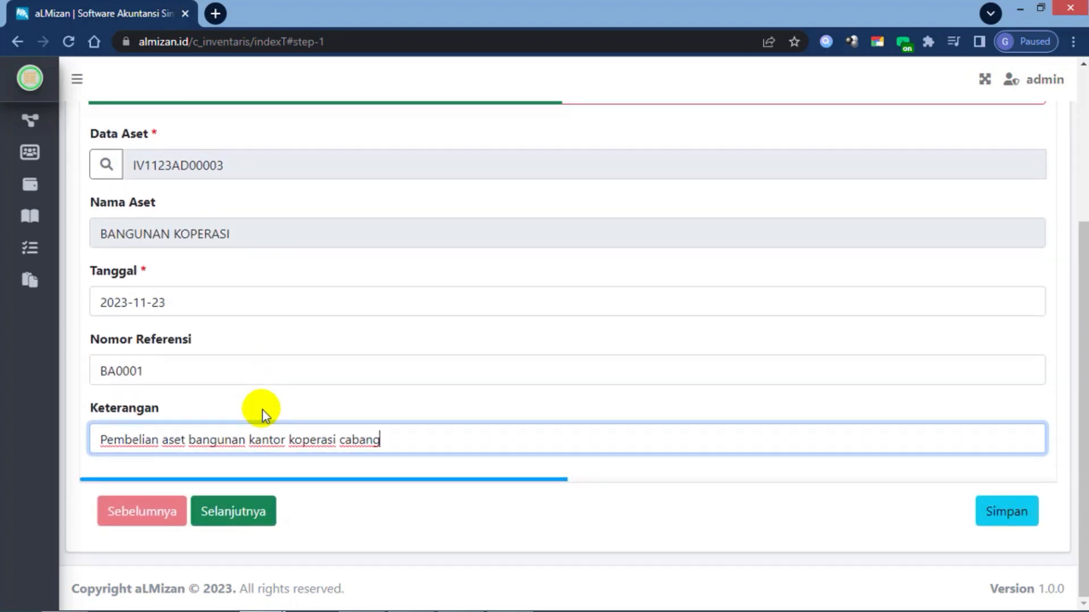
left_click(247, 516)
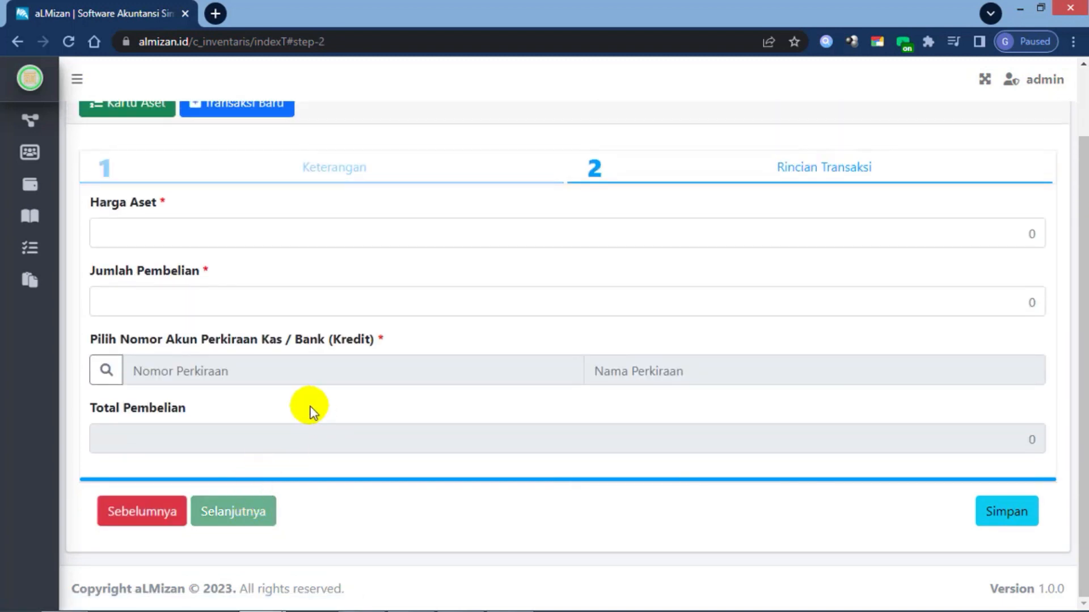
Set the Harga Aset to 1,000,000,000 and the Jumlah Pembelian to 1
left_click(1027, 233)
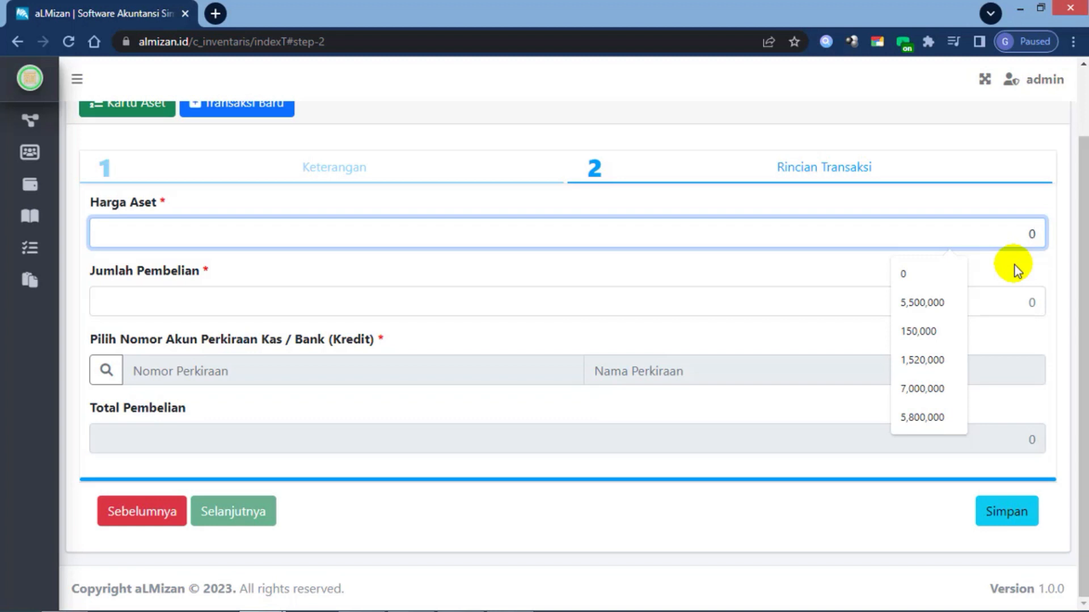
type("1,000,000,000")
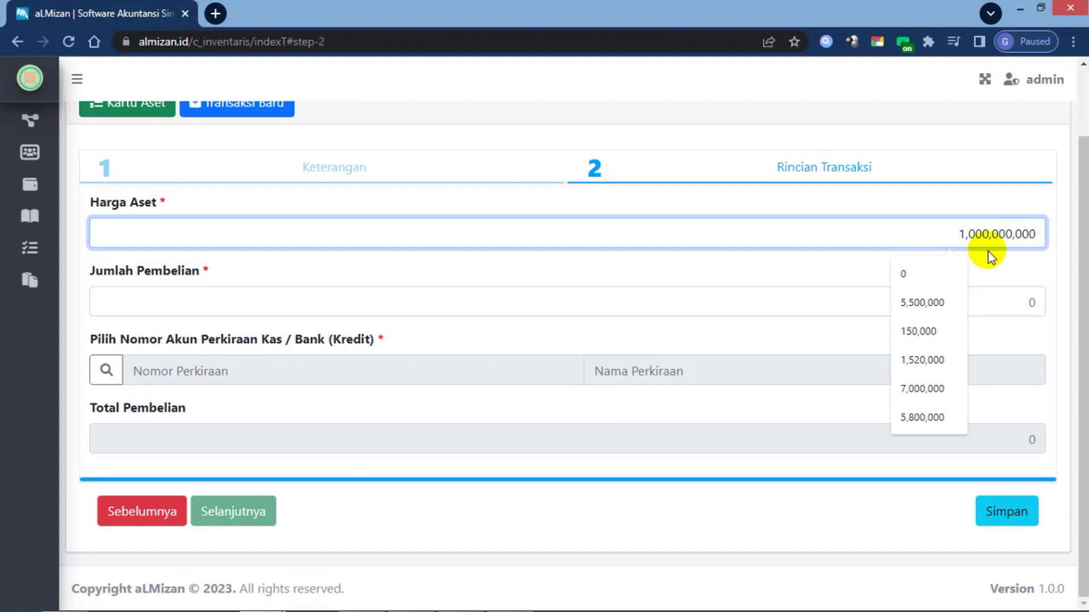
key("Tab")
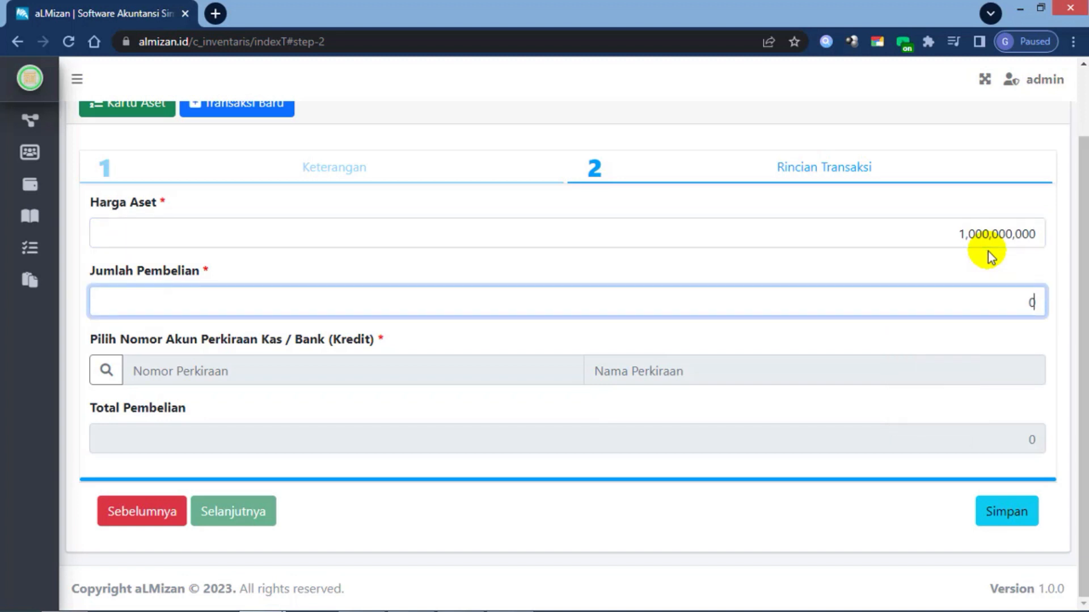
type("1")
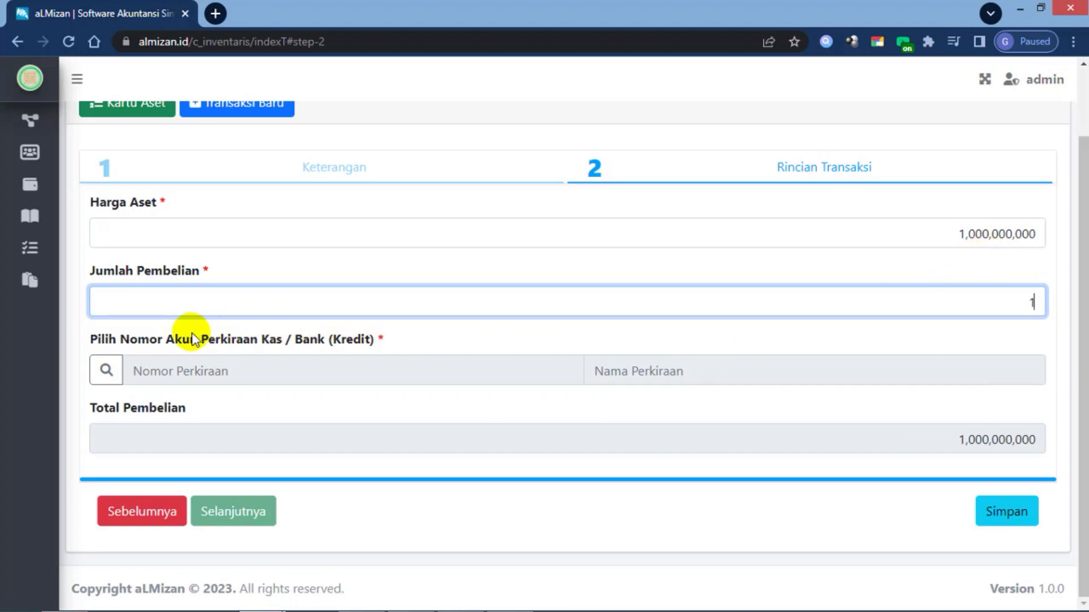
Assign 01.1102 BANK as the Kas / Bank credit account and save the purchase transaction
left_click(105, 374)
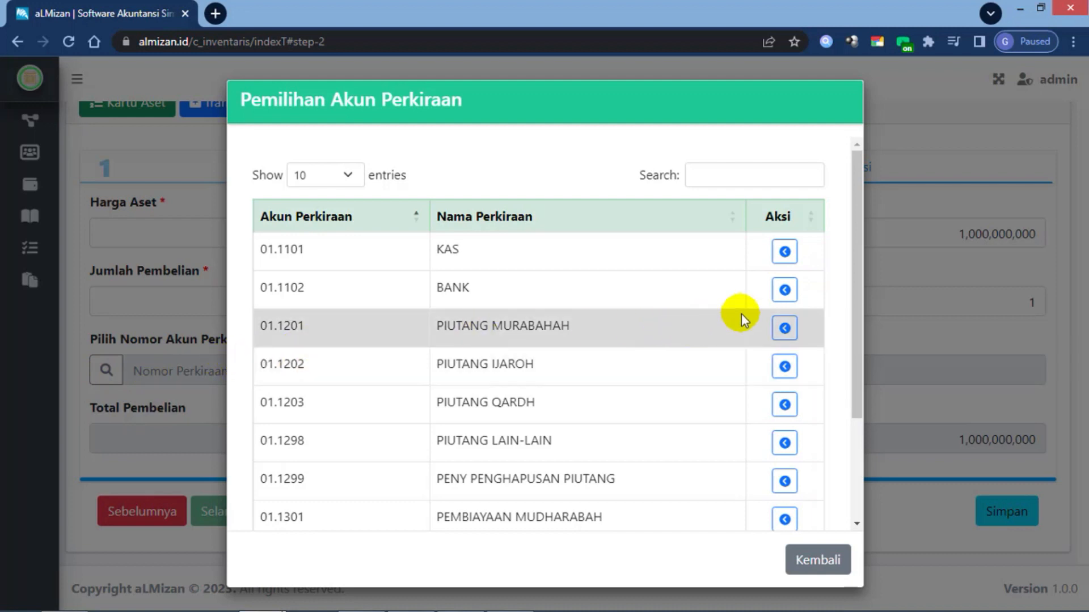
left_click(784, 291)
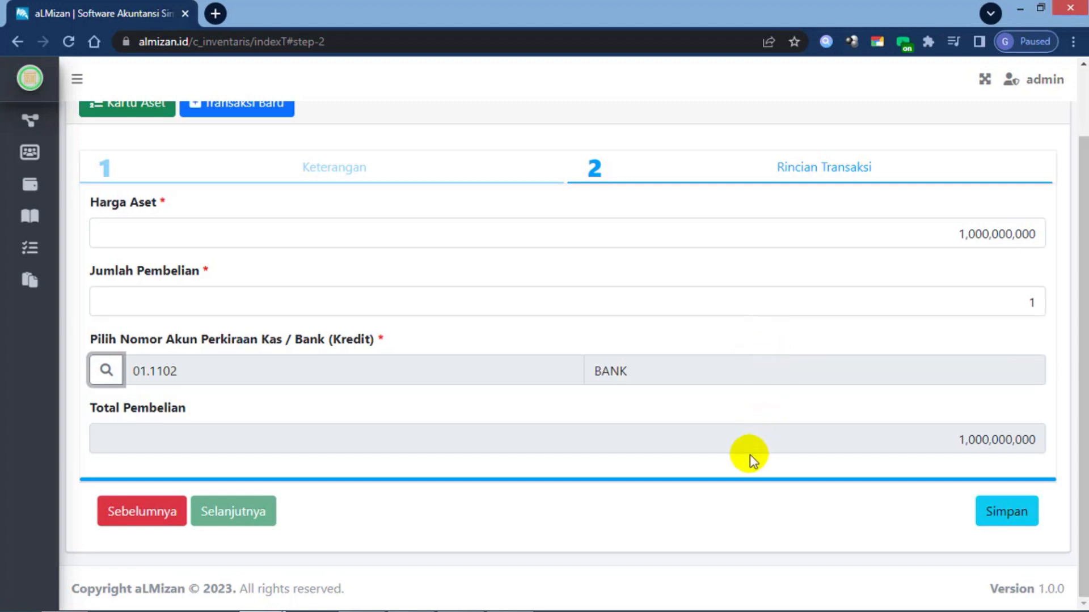
left_click(1008, 516)
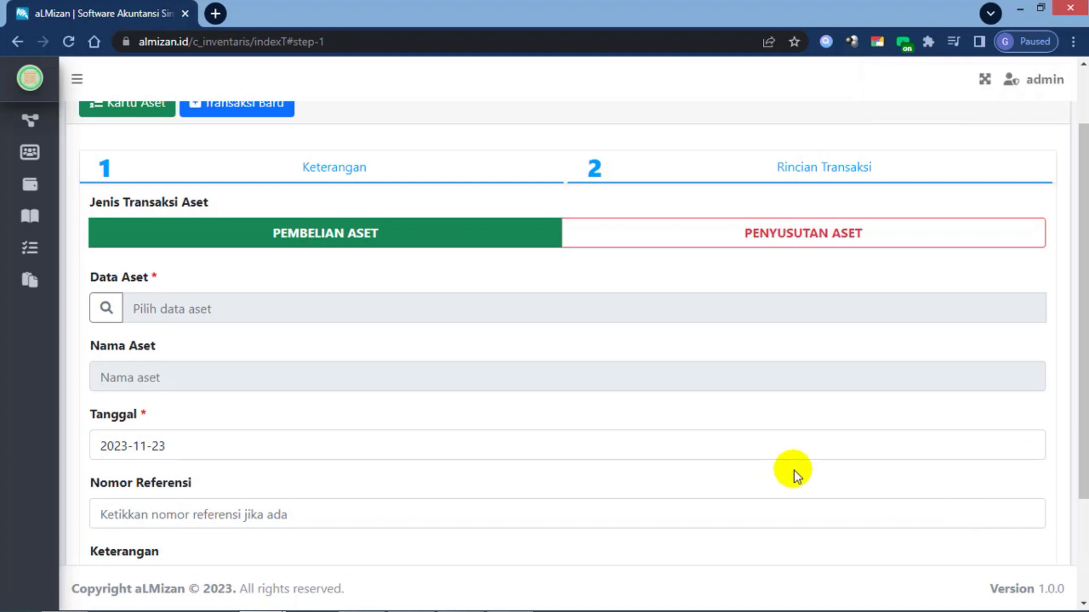
Switch the new asset transaction to Penyusutan Aset and select MOBIL OPERASIONAL as the asset
scroll(794, 474, "down", 3)
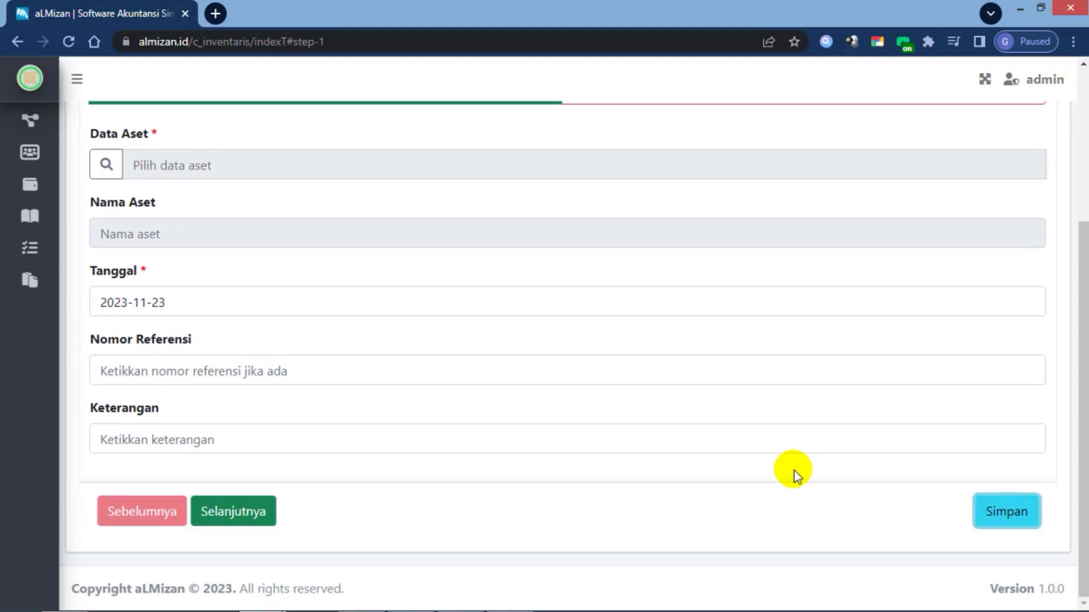
scroll(794, 471, "up", 4)
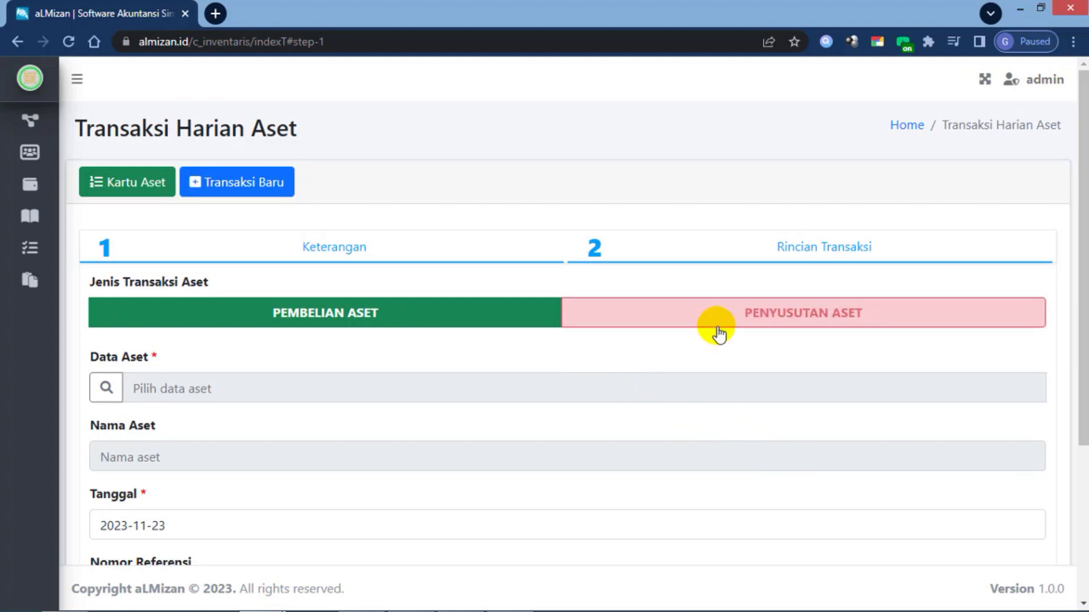
scroll(717, 328, "down", 3)
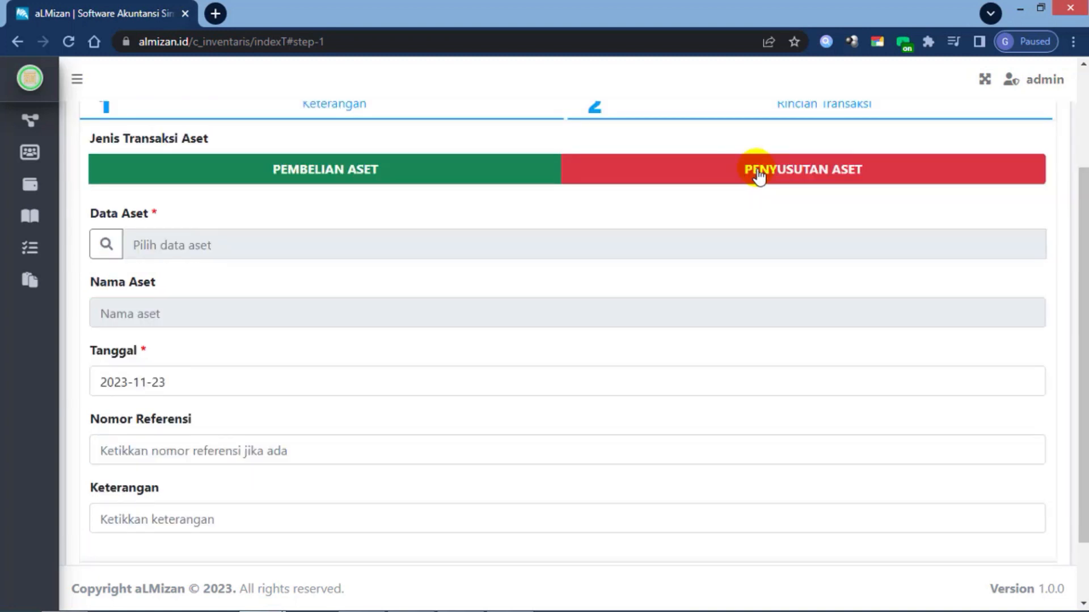
left_click(759, 176)
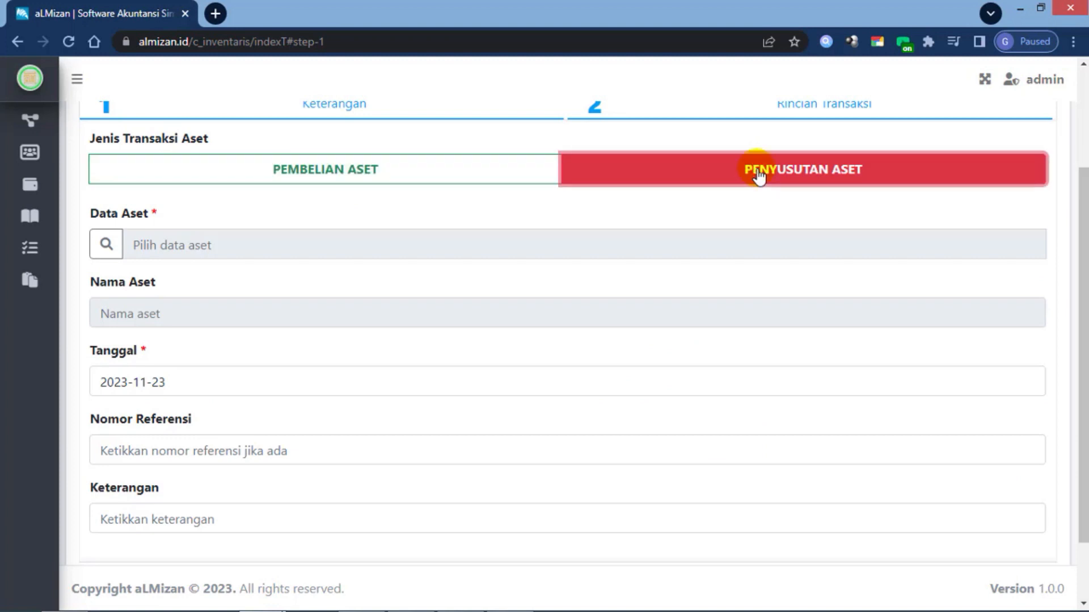
left_click(110, 245)
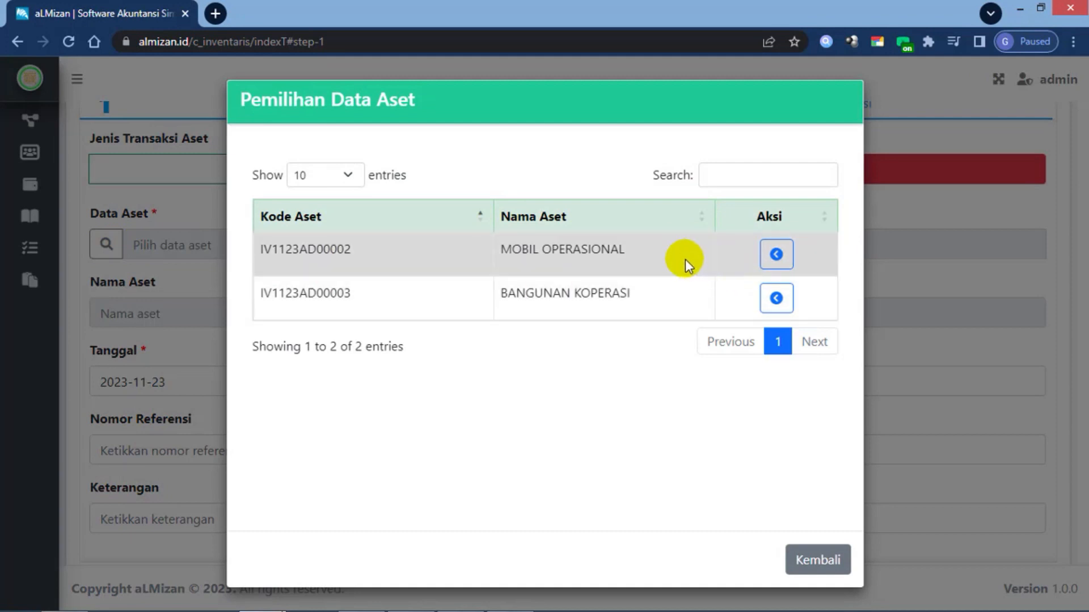
left_click(777, 254)
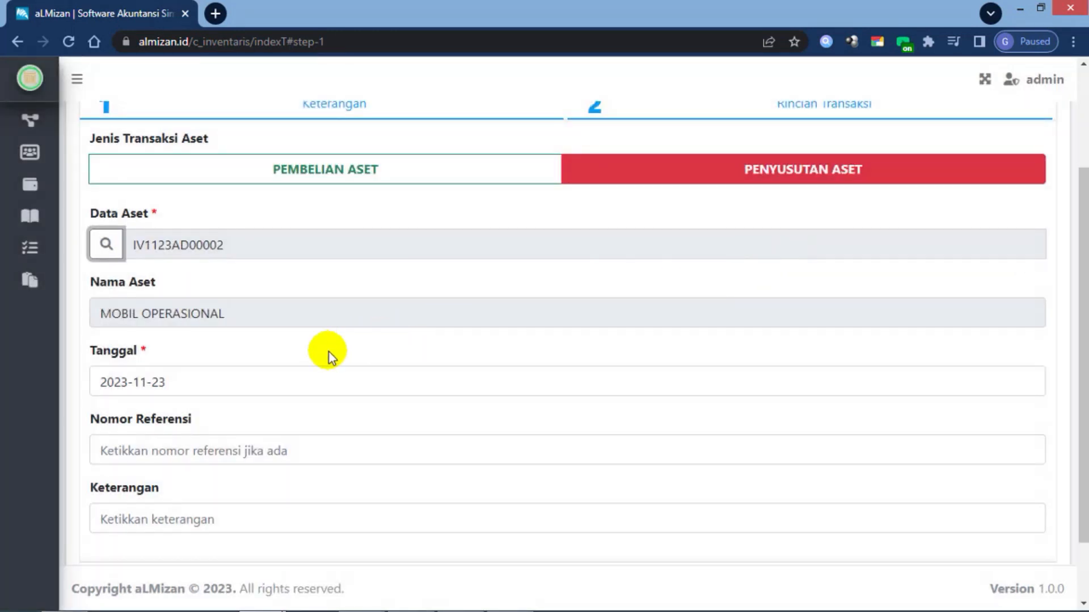
Set the depreciation's Nomor Referensi to PA0001
scroll(324, 352, "down", 2)
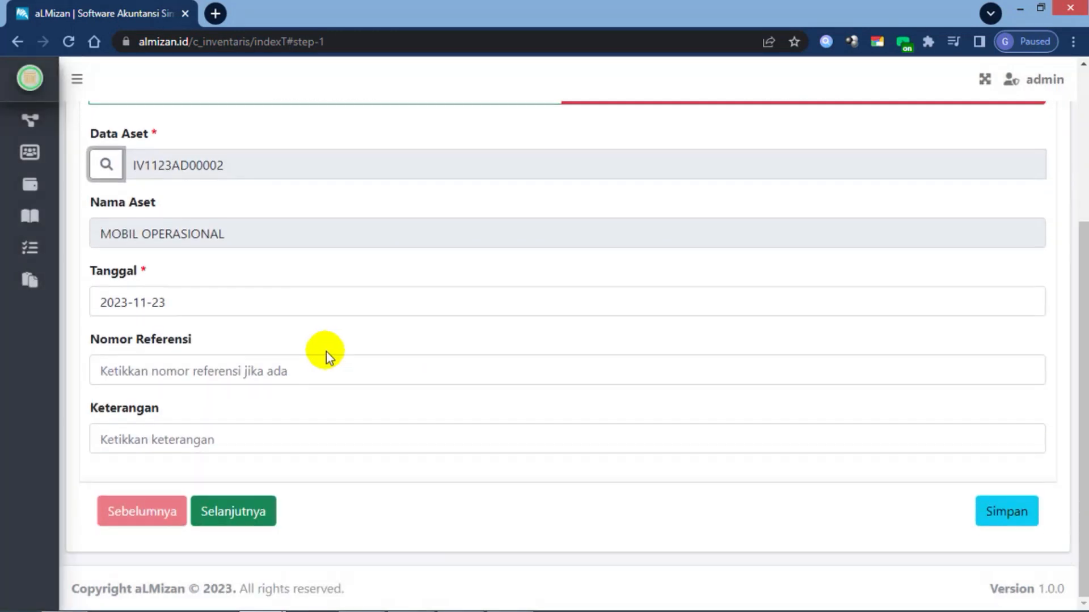
left_click(220, 371)
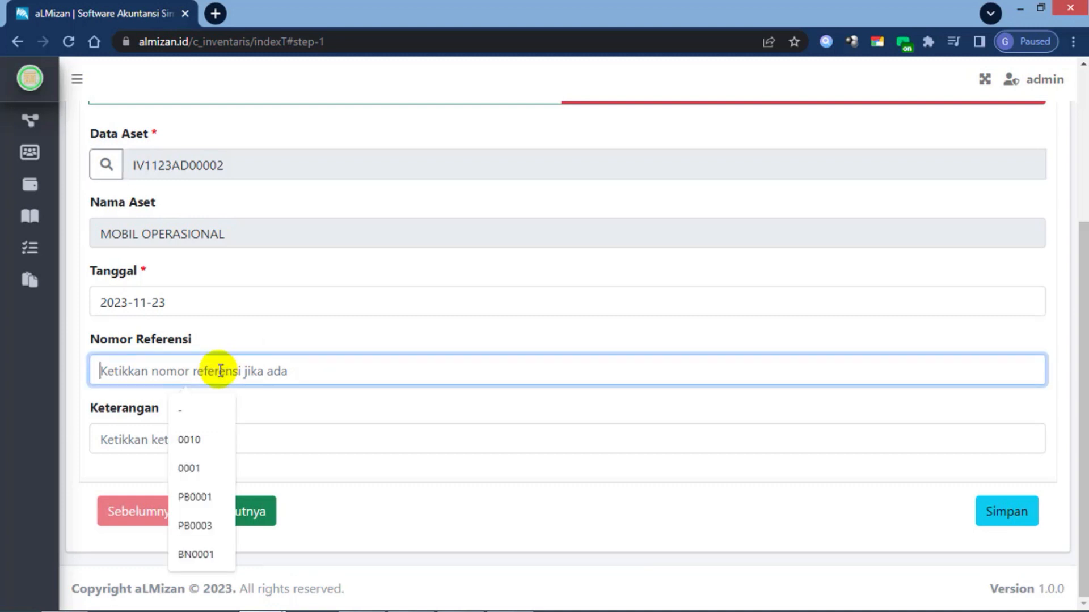
type("PA0001")
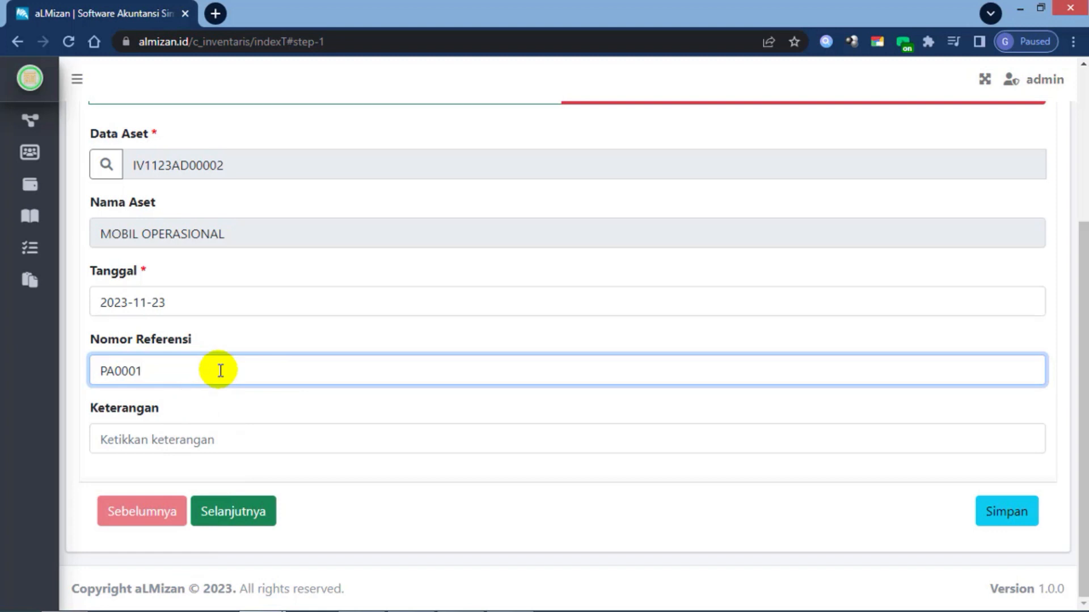
Fill in the depreciation's Keterangan with "Penyusutan aset kendaraan operasional"
left_click(167, 441)
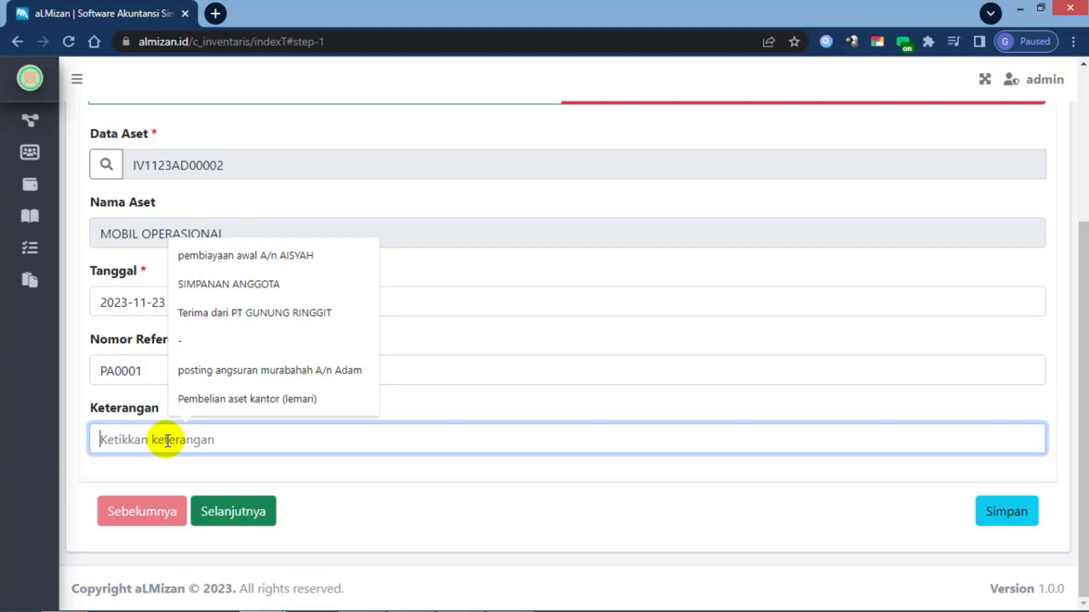
type("P")
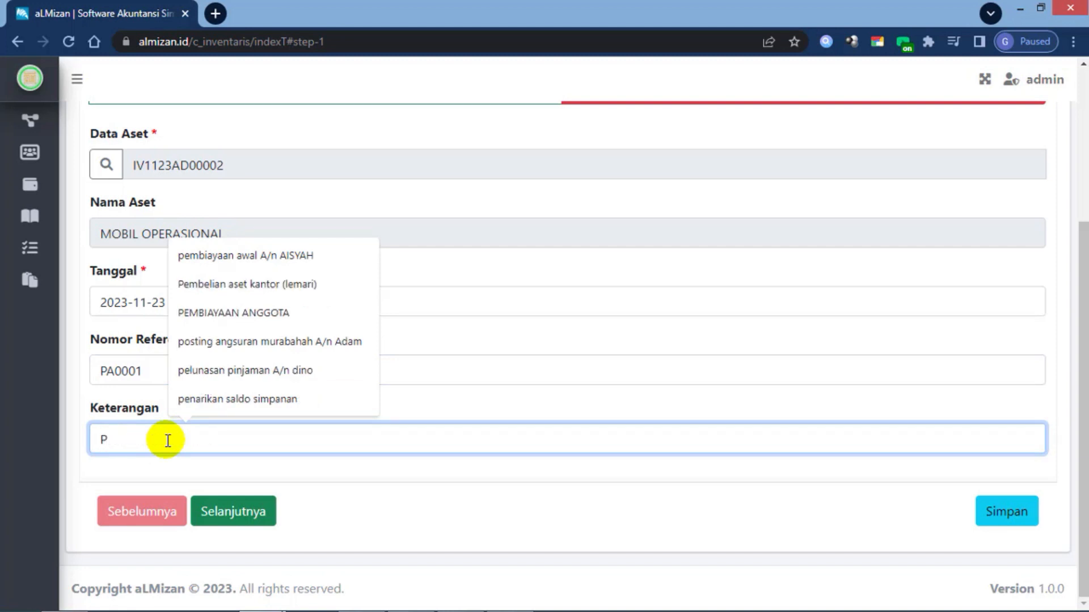
type("enyusutan")
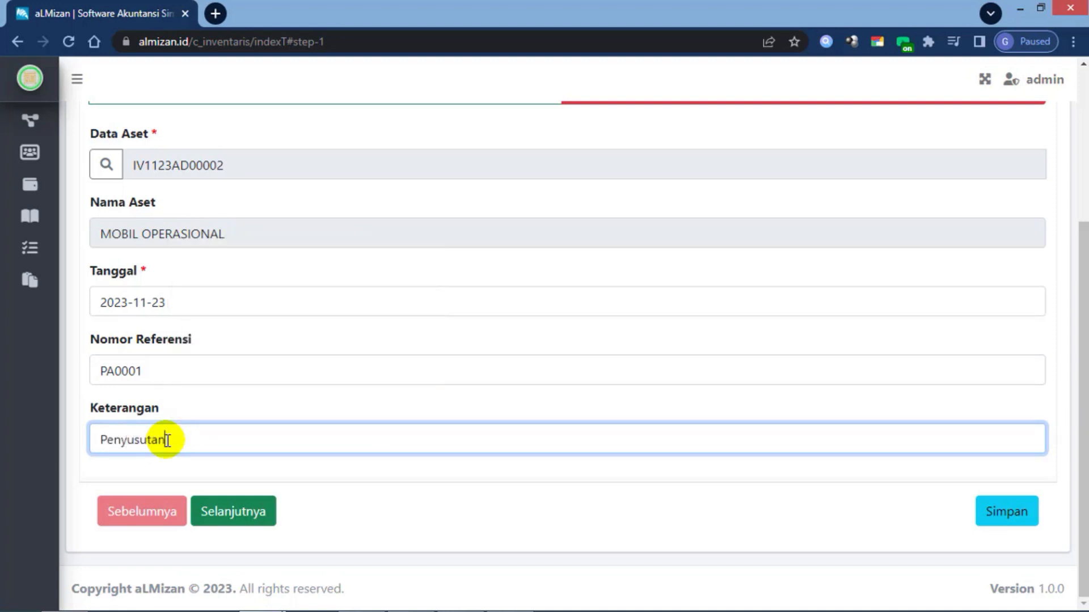
type(" kendr")
key("BackSpace")
key("BackSpace")
key("BackSpace")
key("BackSpace")
key("BackSpace")
type("aset kendaraan ")
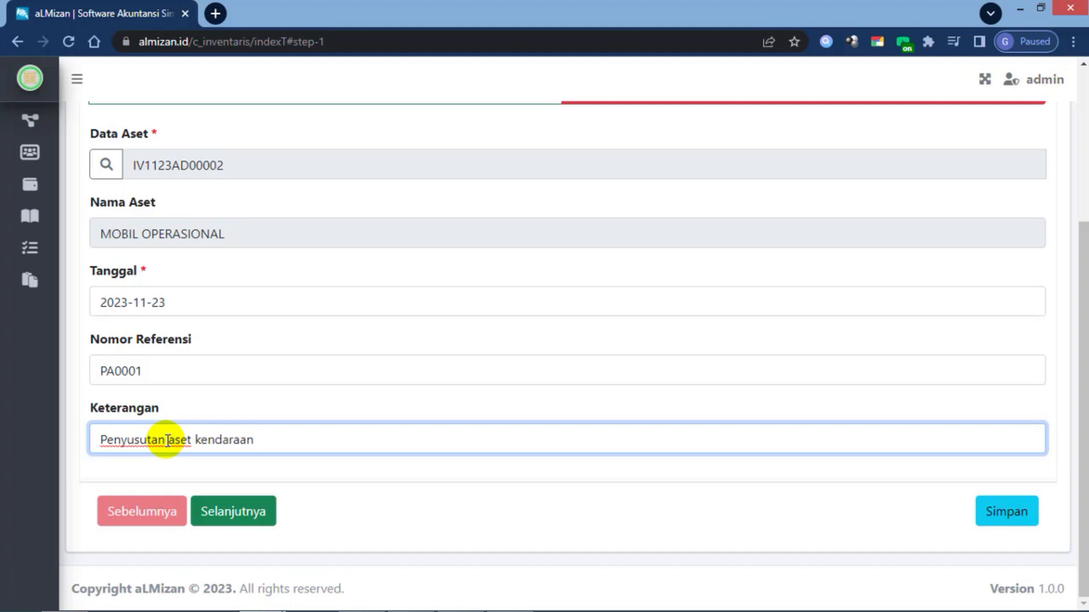
type("operasioanal")
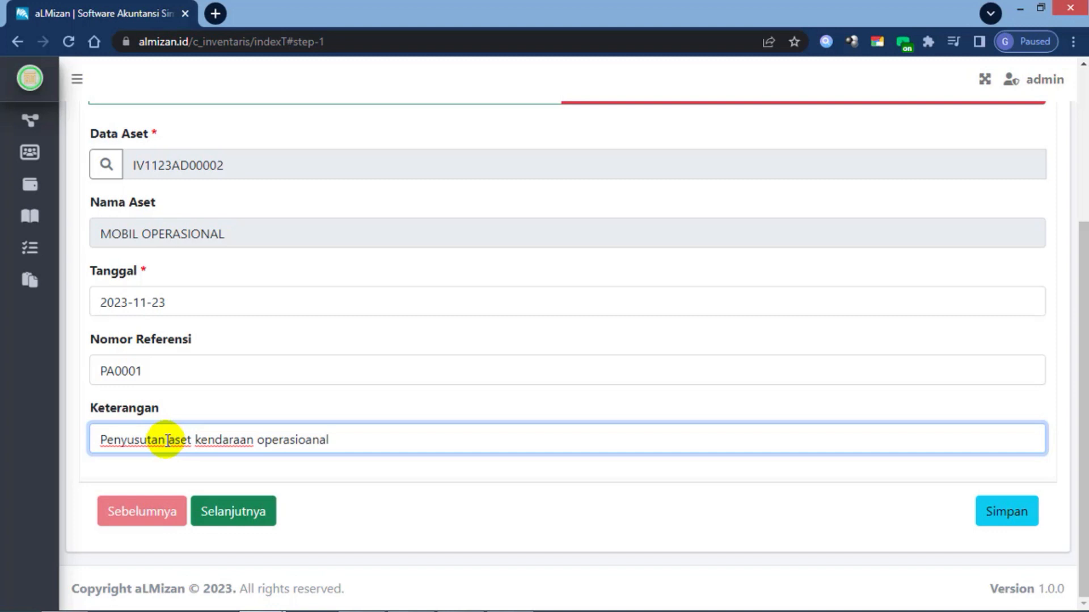
key("BackSpace")
key("BackSpace")
key("BackSpace")
key("BackSpace")
key("BackSpace")
type("onal")
Check the completed Keterangan section of the depreciation and continue to Rincian Transaksi
scroll(528, 458, "up", 3)
scroll(528, 458, "down", 2)
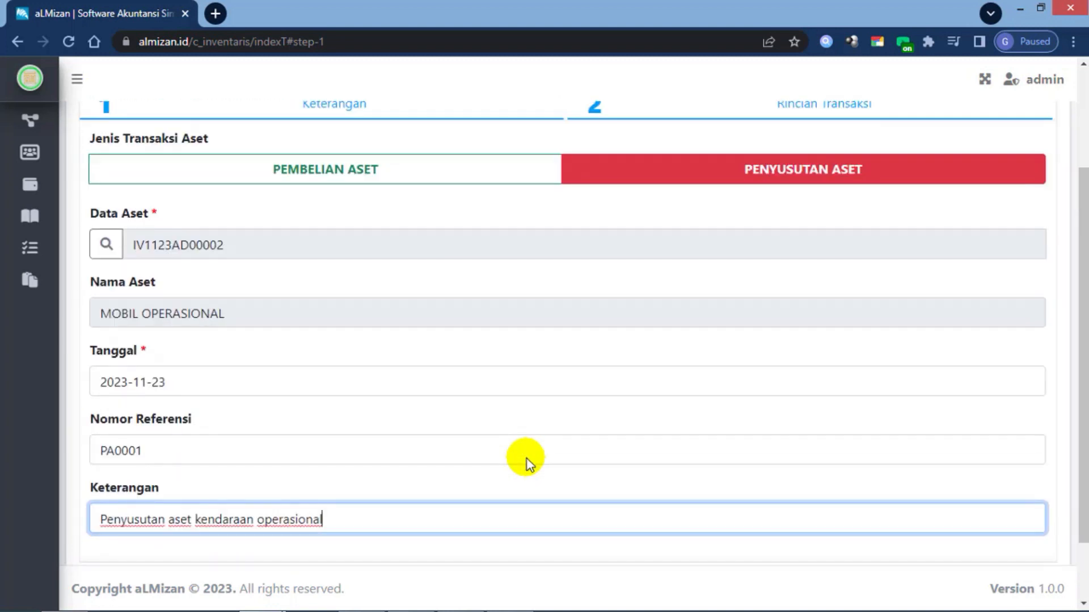
scroll(526, 458, "down", 2)
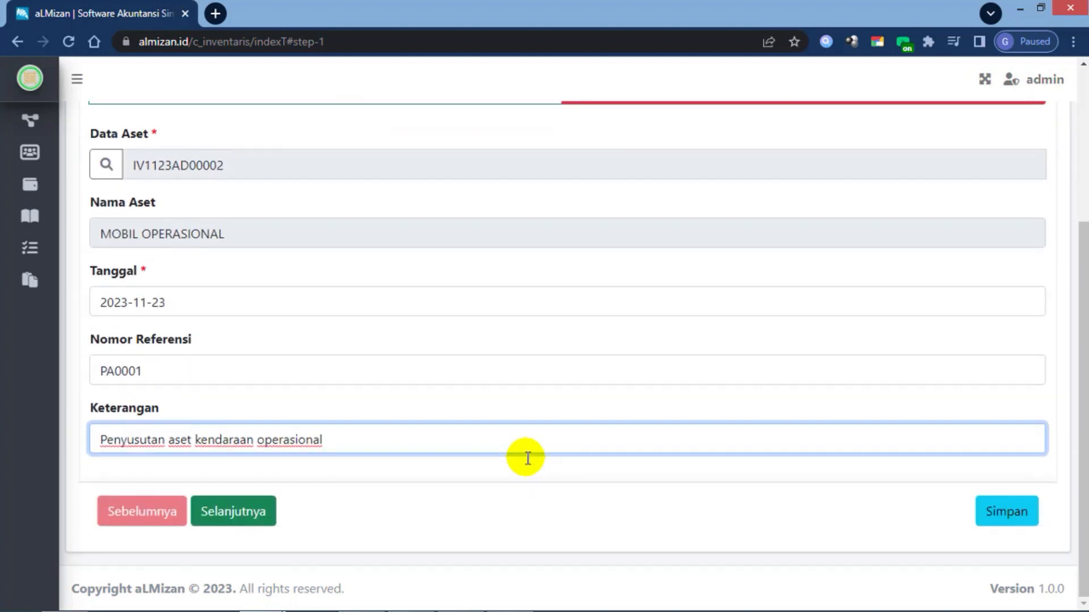
left_click(256, 511)
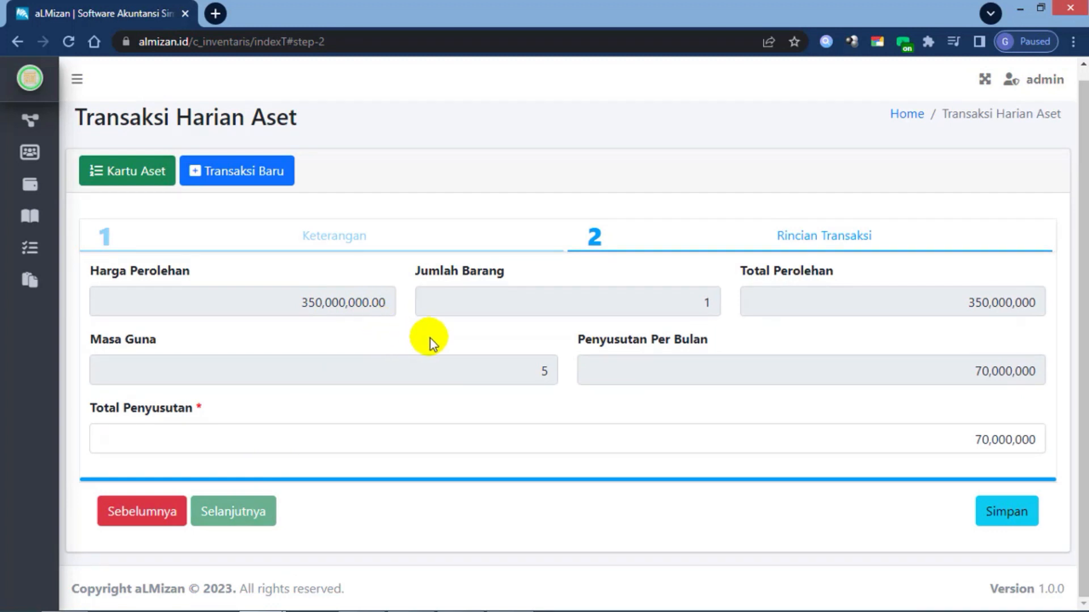
Review the acquisition cost, quantity, Masa Guna and depreciation amounts of the vehicle, and save the depreciation transaction
left_click(519, 369)
left_click(387, 302)
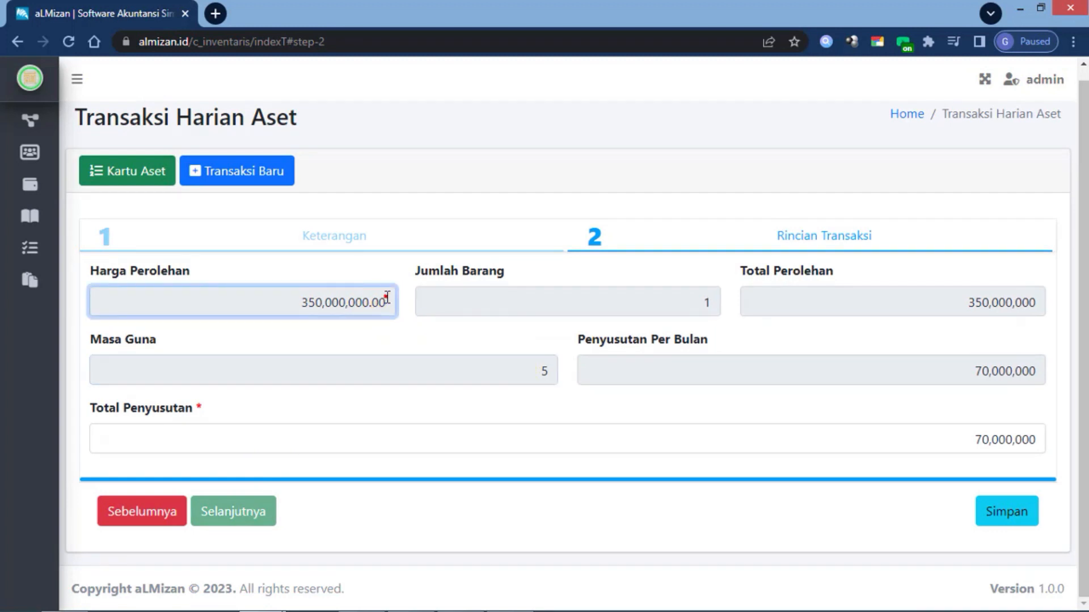
left_click(573, 300)
left_click(862, 302)
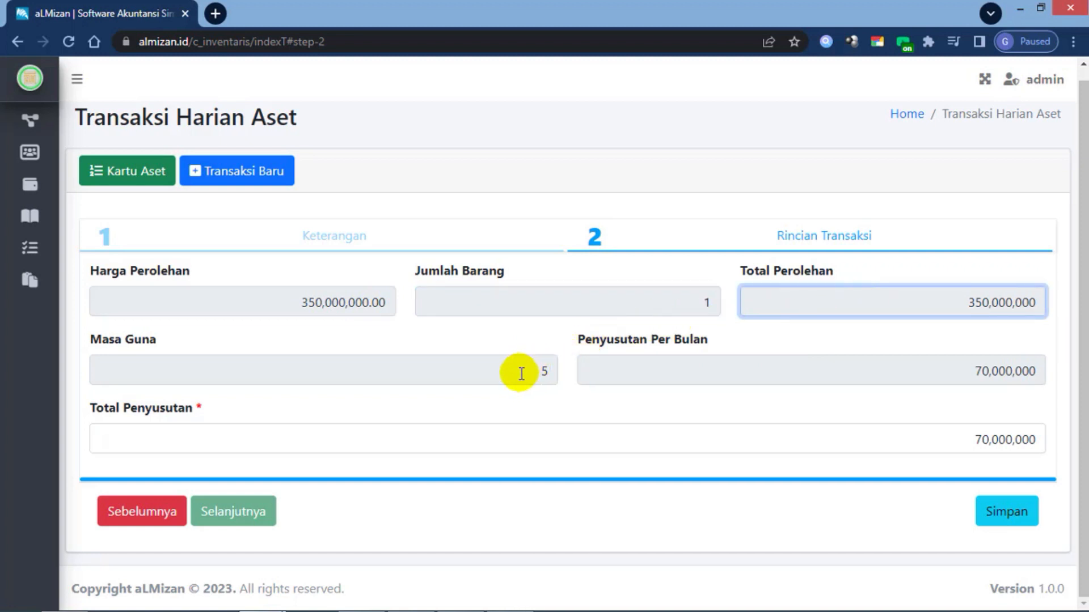
left_click(519, 372)
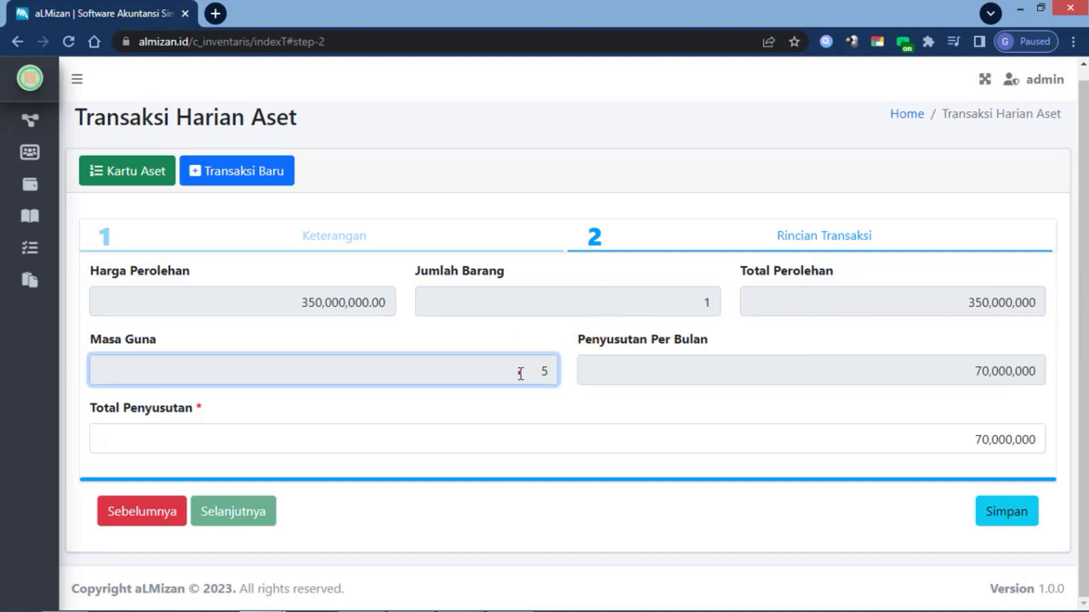
left_click(709, 373)
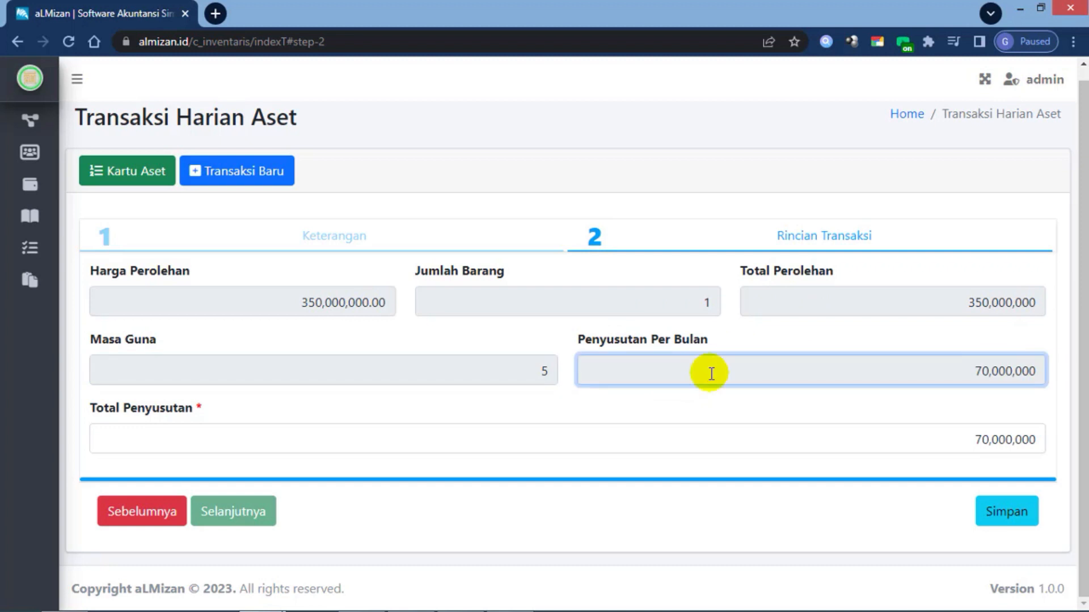
left_click(728, 444)
left_click(729, 445)
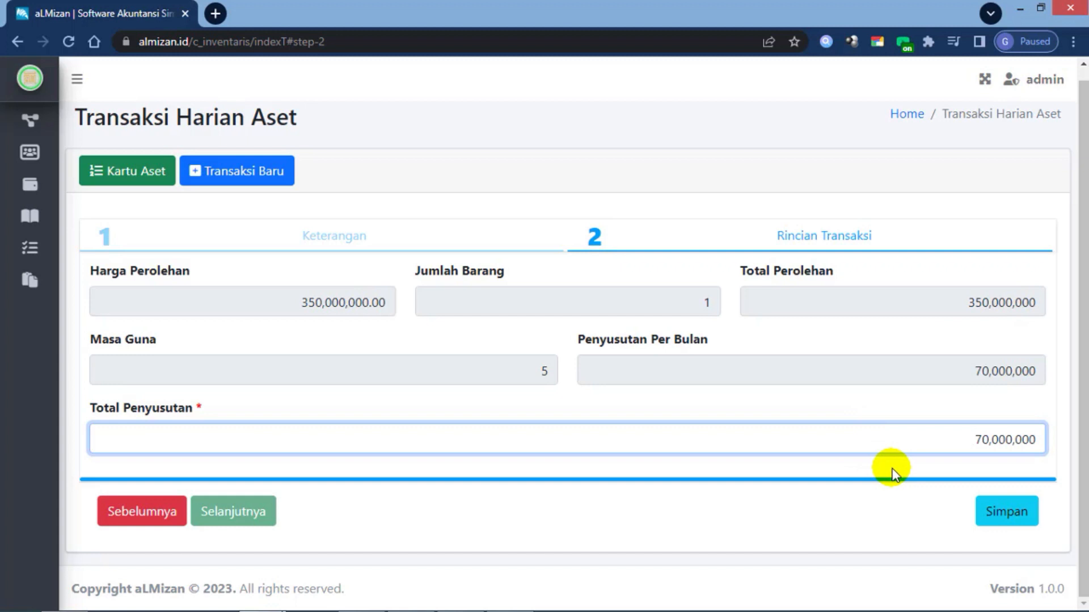
left_click(1007, 513)
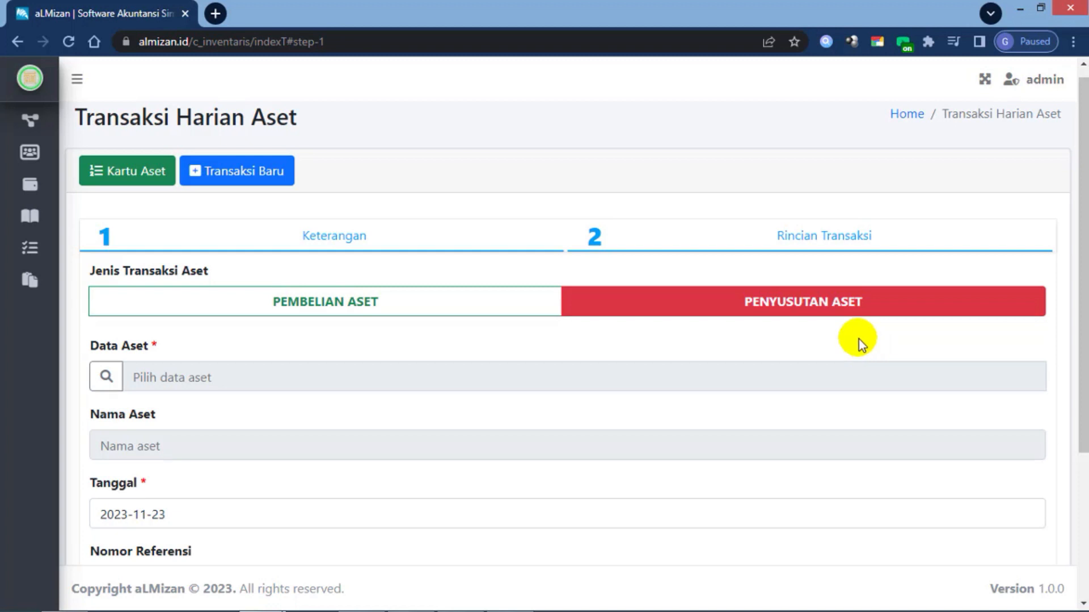
Open the Kartu Aset and load the card of the MOBIL OPERASIONAL asset
scroll(730, 360, "down", 3)
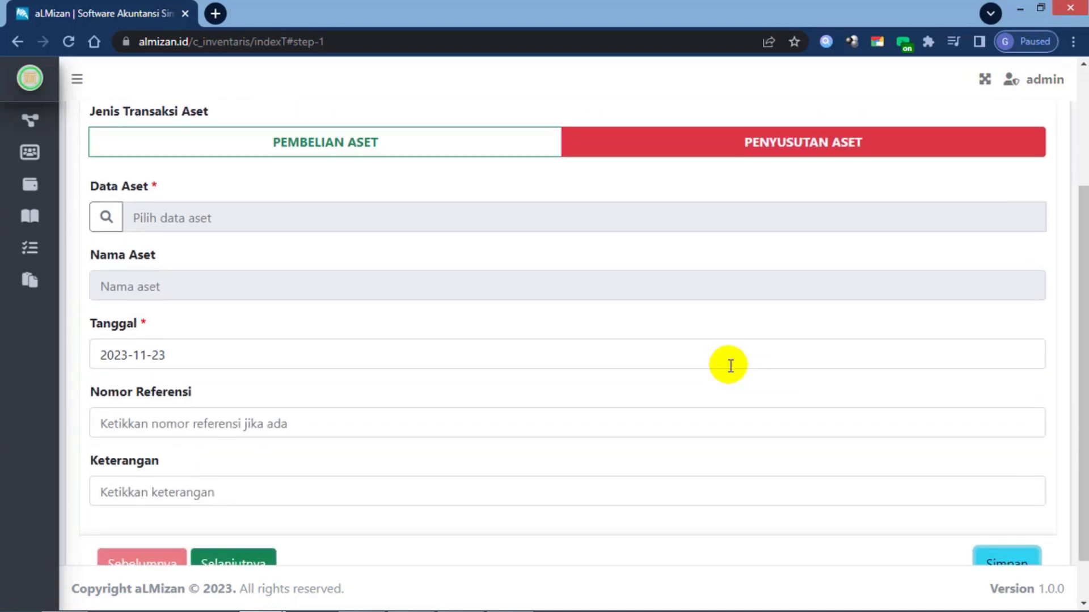
scroll(730, 365, "up", 3)
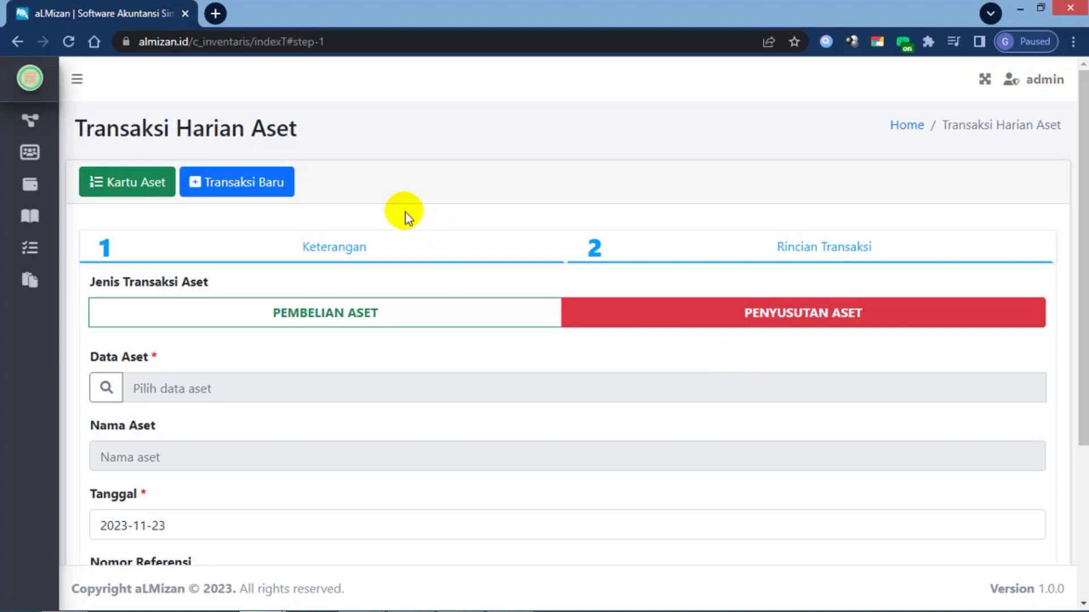
left_click(128, 186)
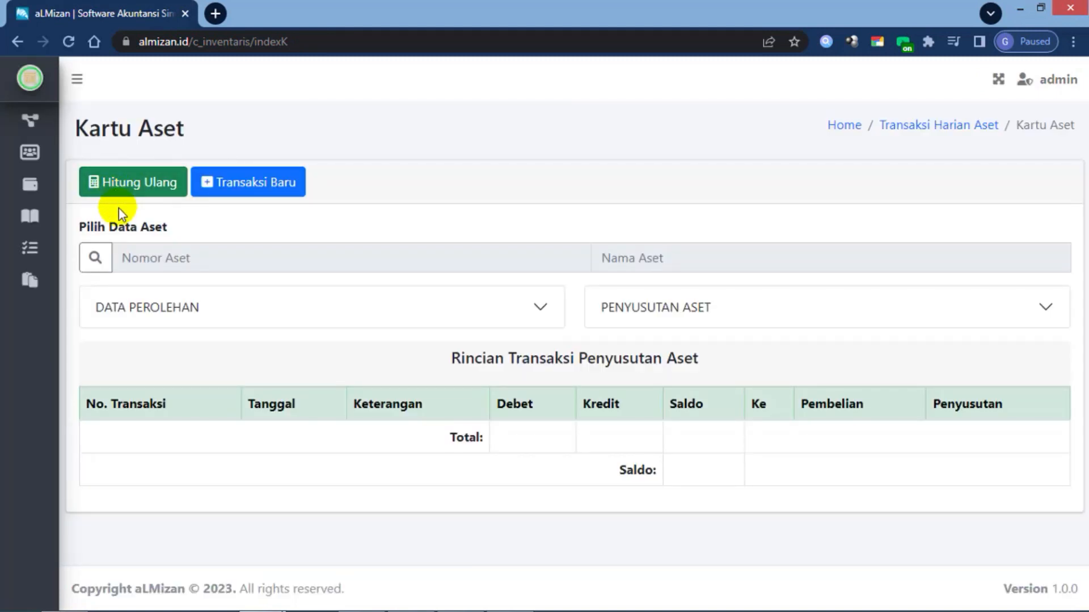
left_click(95, 260)
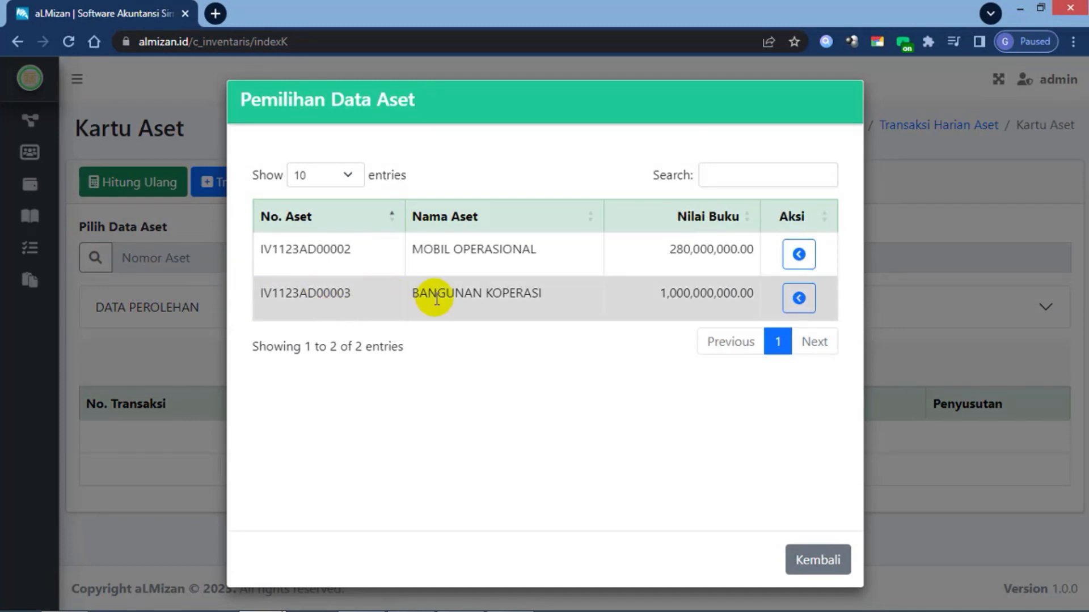
left_click(798, 256)
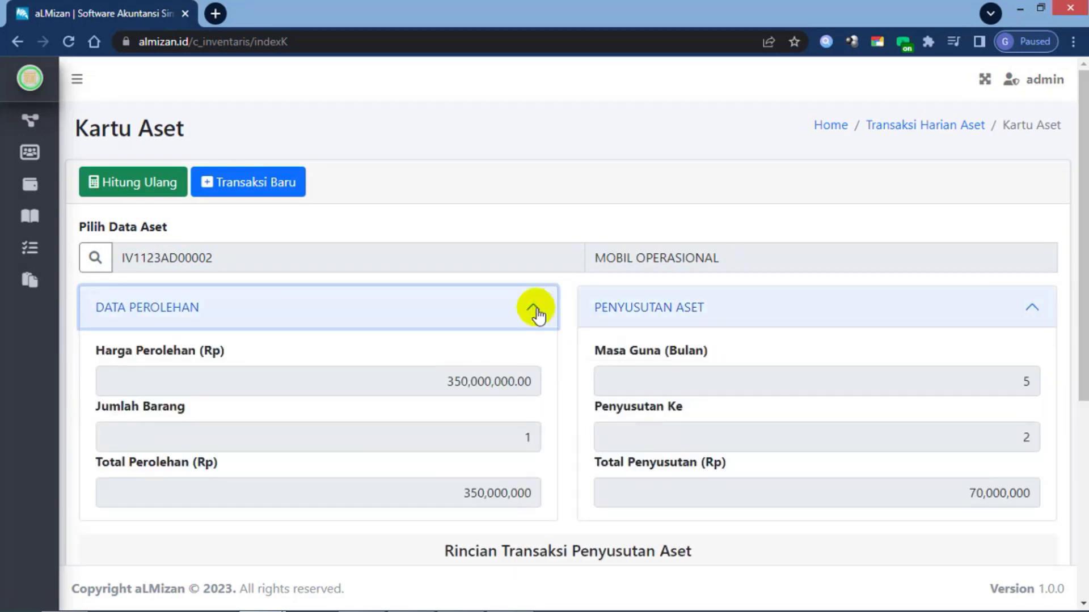
Examine the Data Perolehan and Penyusutan Aset details, collapse them, and review the Rincian Transaksi Penyusutan Aset table
scroll(533, 311, "down", 1)
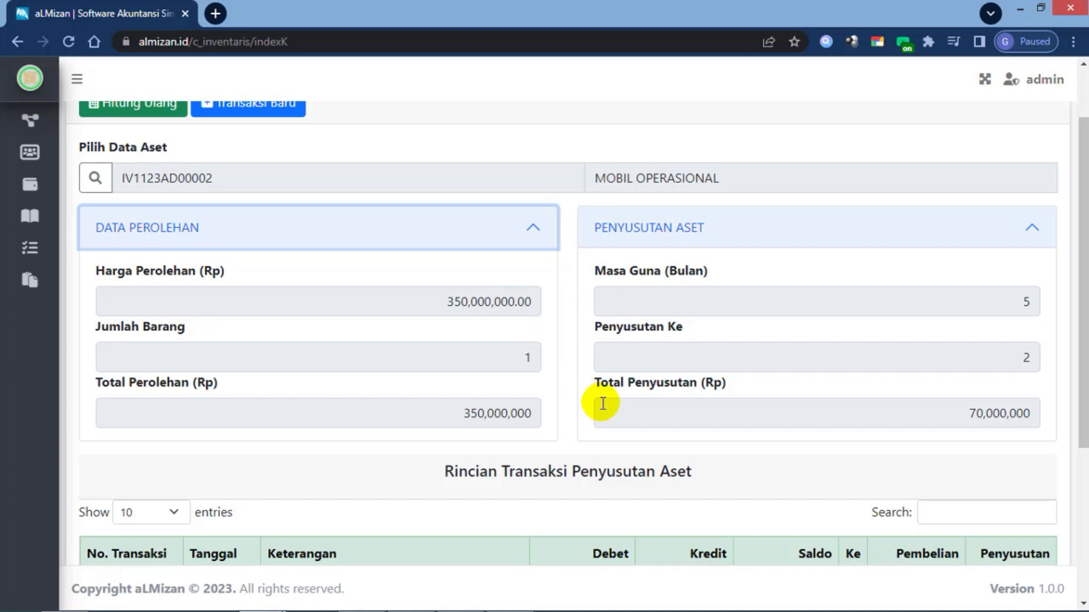
left_click(548, 231)
scroll(567, 369, "down", 1)
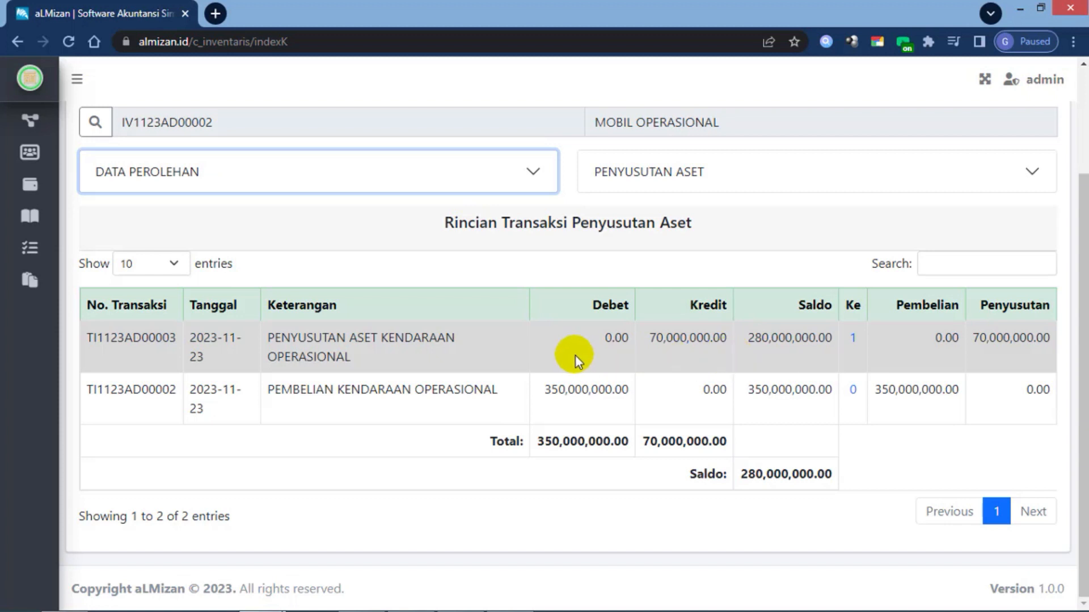
scroll(576, 356, "up", 2)
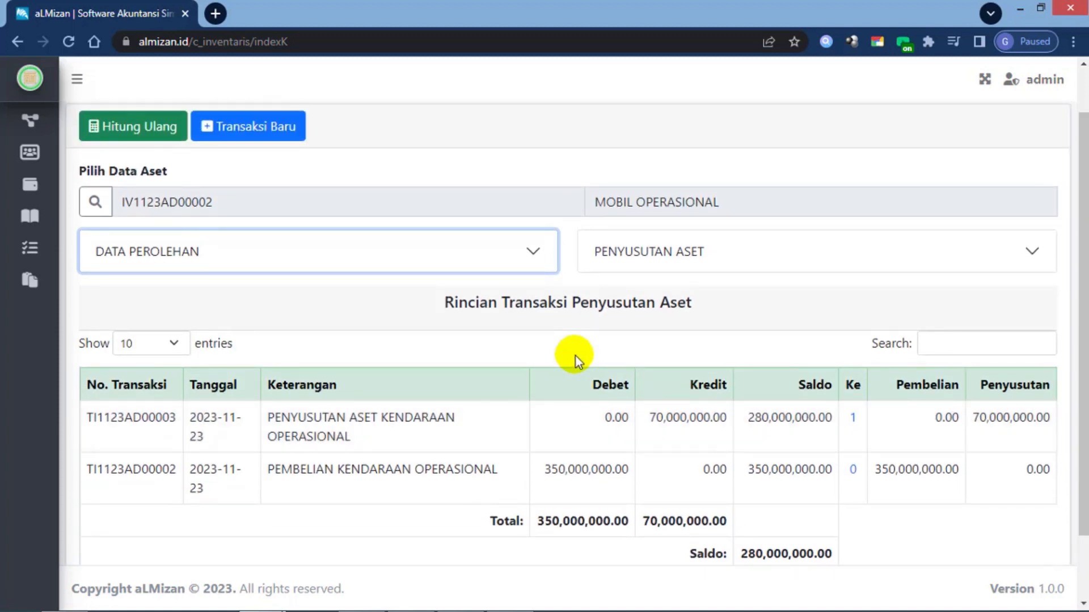
scroll(576, 356, "down", 2)
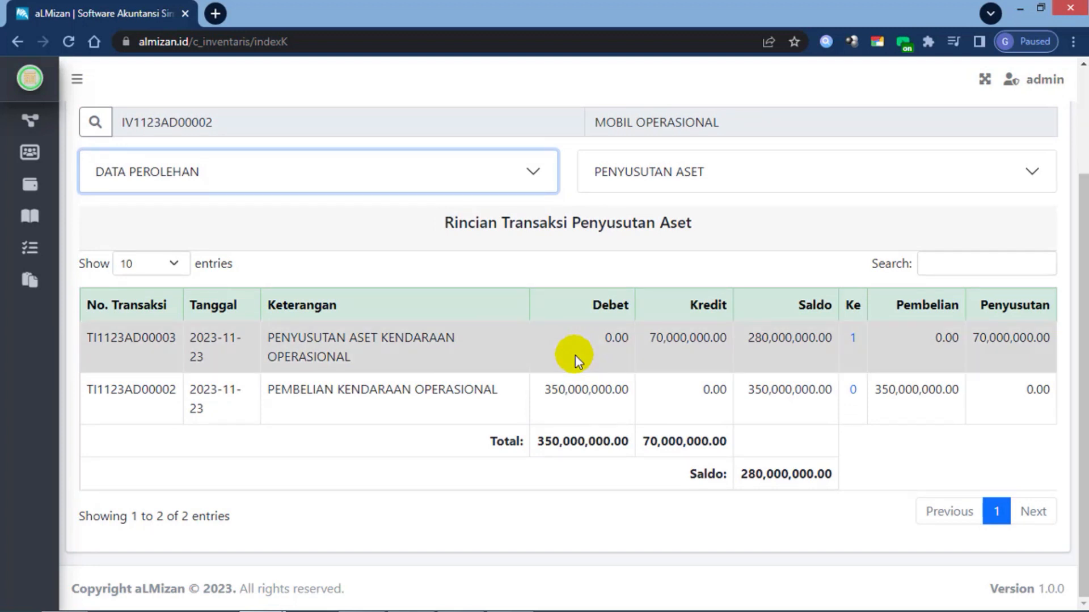
Recalculate the MOBIL OPERASIONAL asset card with Hitung Ulang and check its transaction table again
scroll(566, 355, "up", 3)
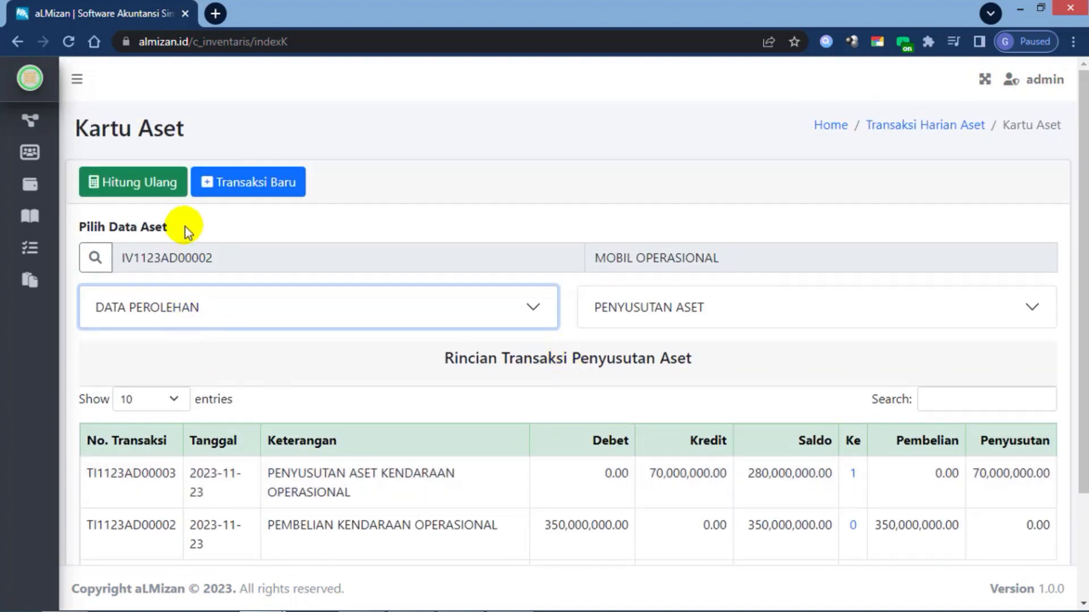
left_click(145, 198)
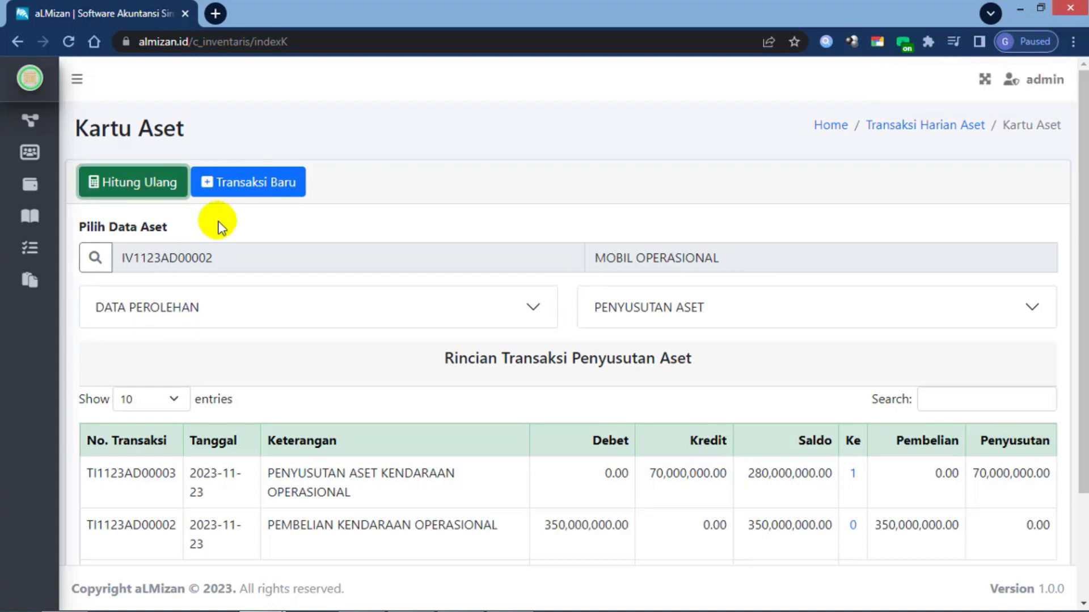
scroll(260, 241, "down", 2)
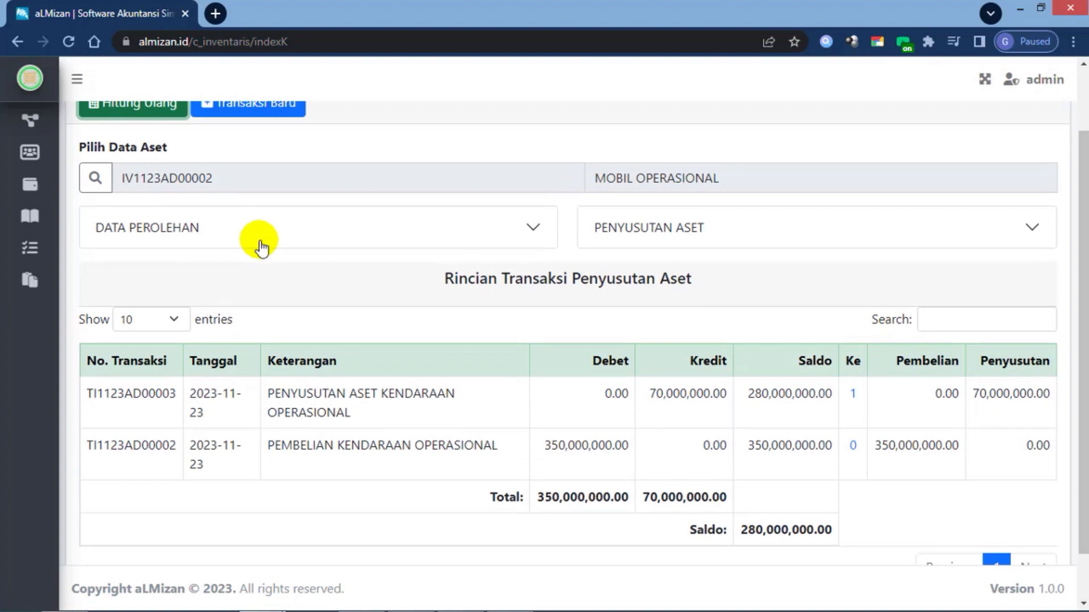
Load the BANGUNAN KOPERASI asset into the Kartu Aset and review its Rincian Transaksi Penyusutan Aset table
scroll(260, 246, "up", 2)
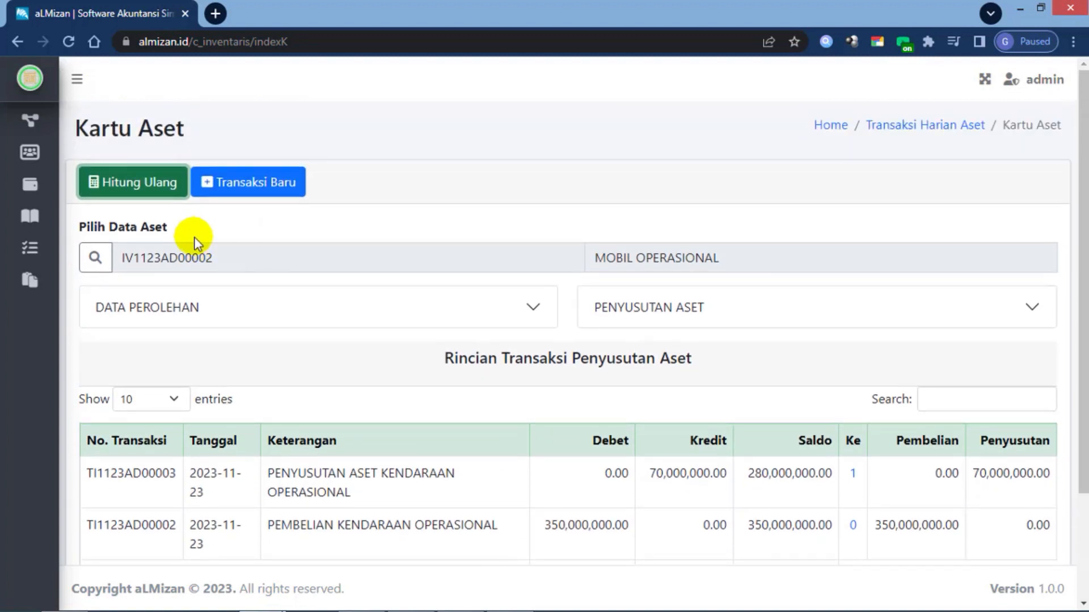
left_click(94, 258)
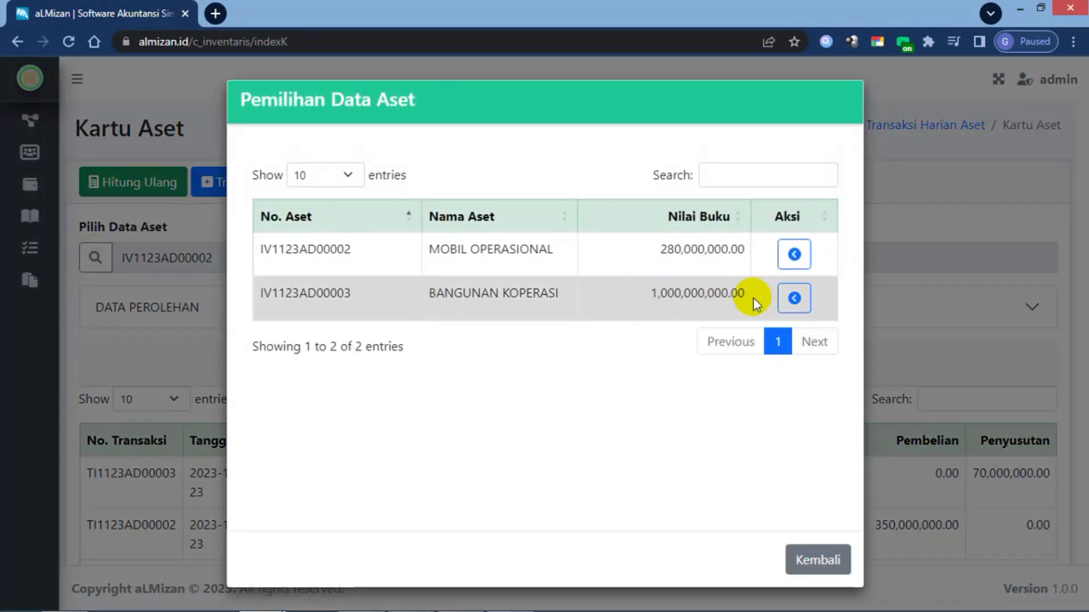
left_click(794, 300)
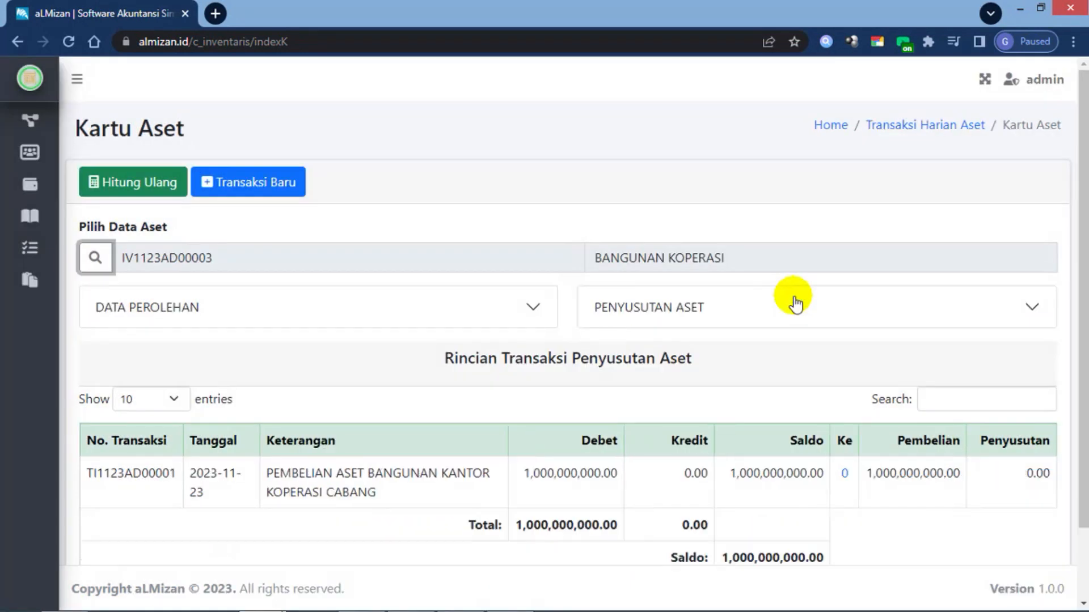
scroll(706, 318, "down", 1)
scroll(706, 318, "down", 1)
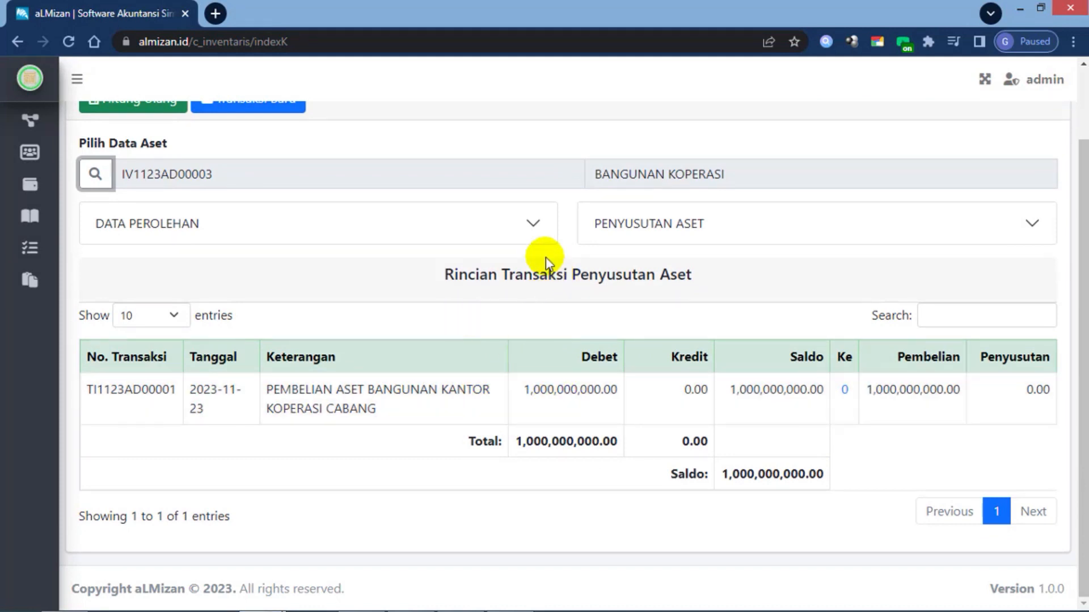
Examine the Data Perolehan and Penyusutan Aset details of BANGUNAN KOPERASI, and collapse them again
left_click(533, 223)
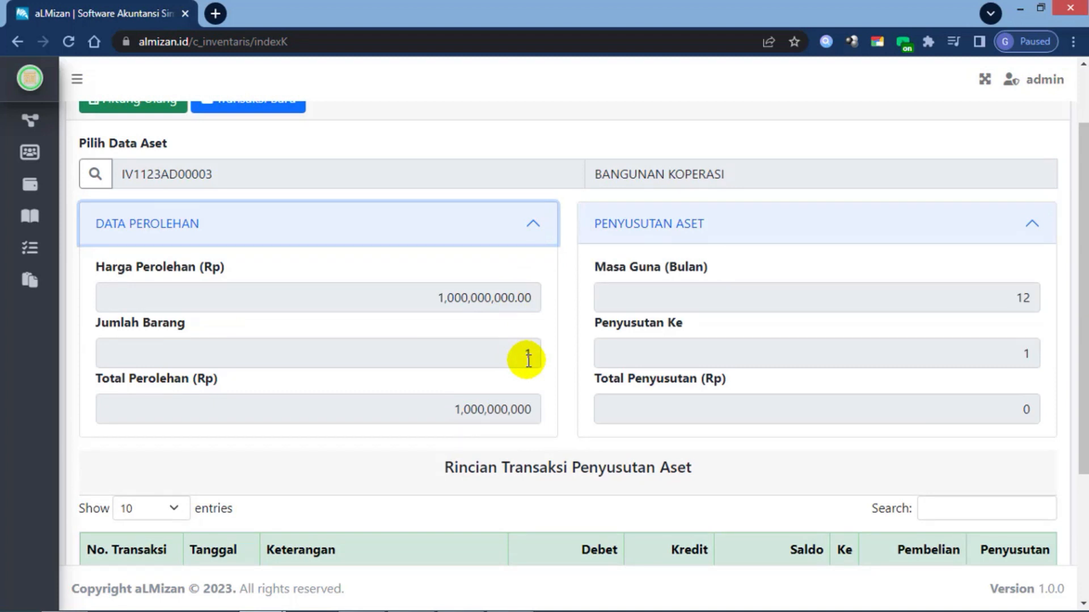
left_click(543, 225)
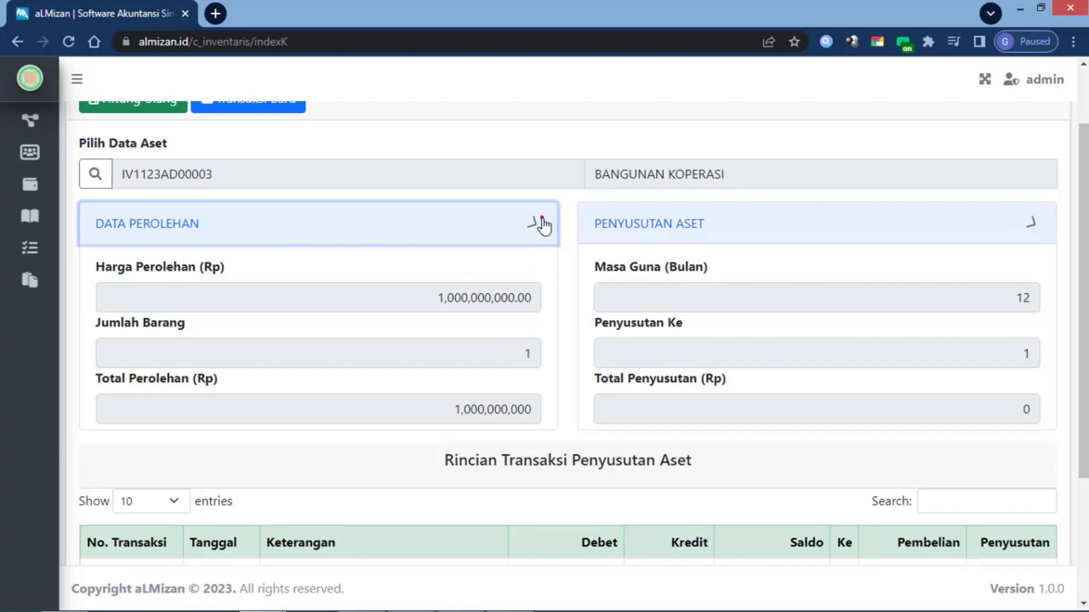
scroll(545, 329, "up", 1)
scroll(544, 328, "up", 1)
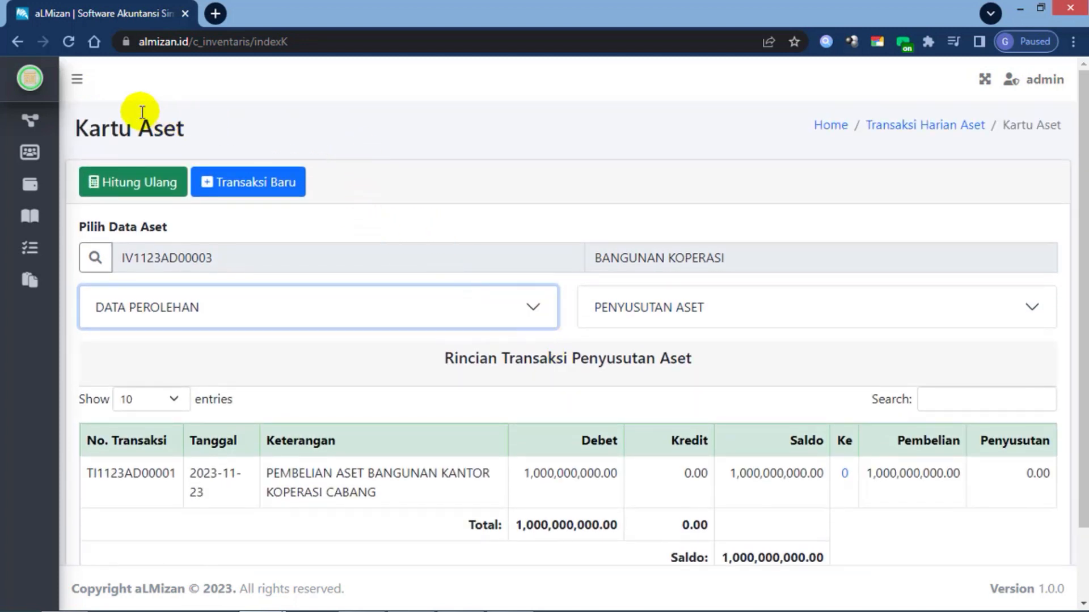
Open the Daftar Transaksi of Manajemen Aset to review the recorded asset transactions
mouse_move(32, 117)
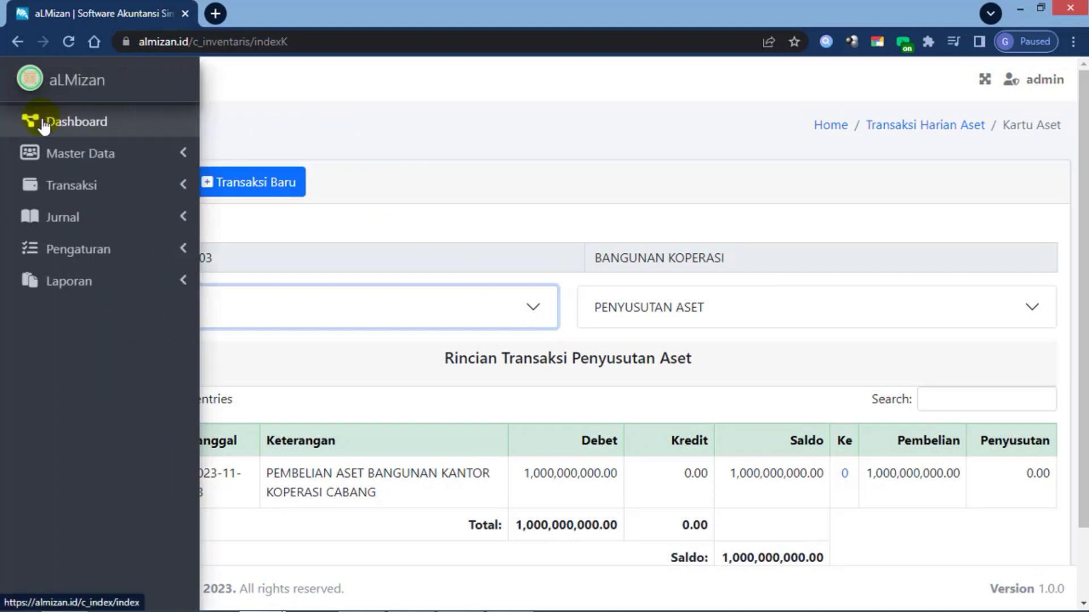
left_click(63, 192)
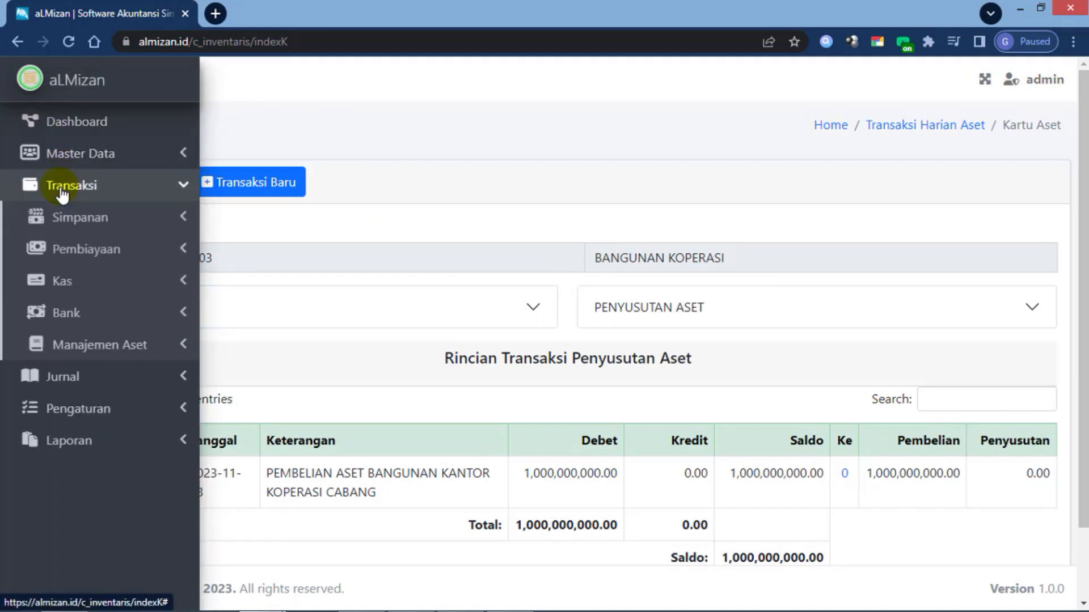
left_click(98, 347)
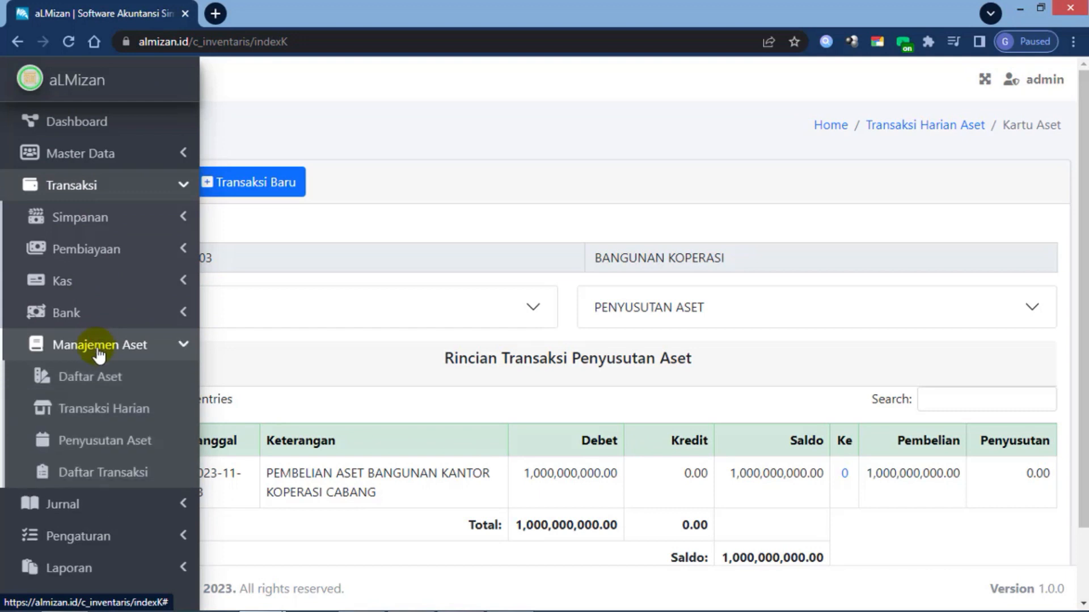
left_click(98, 471)
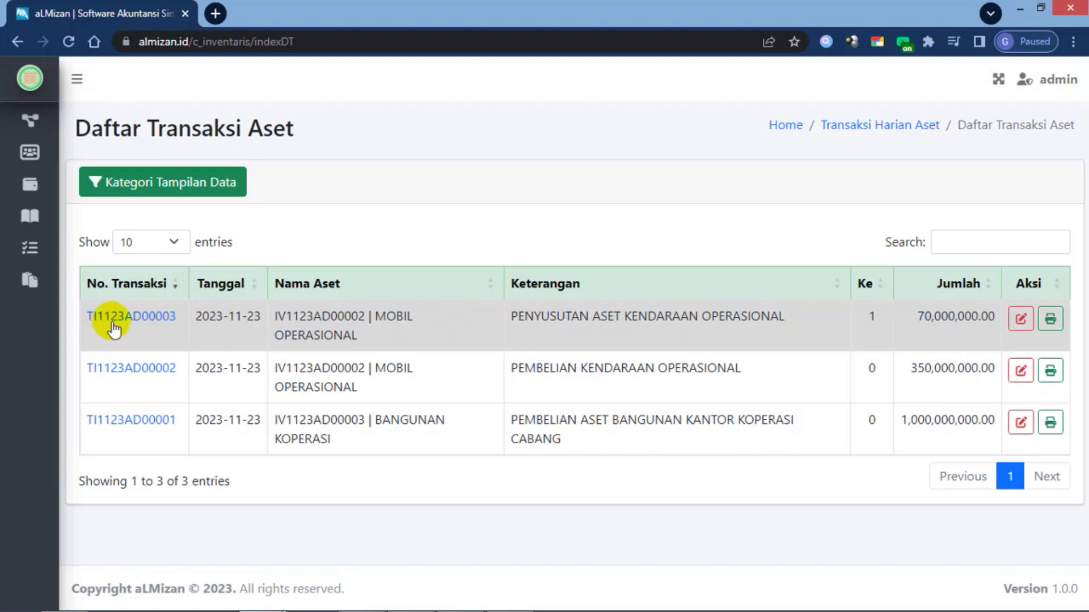
View the details of the PENYUSUTAN ASET KENDARAAN OPERASIONAL transaction, and check the transaction period filter without applying it
left_click(130, 318)
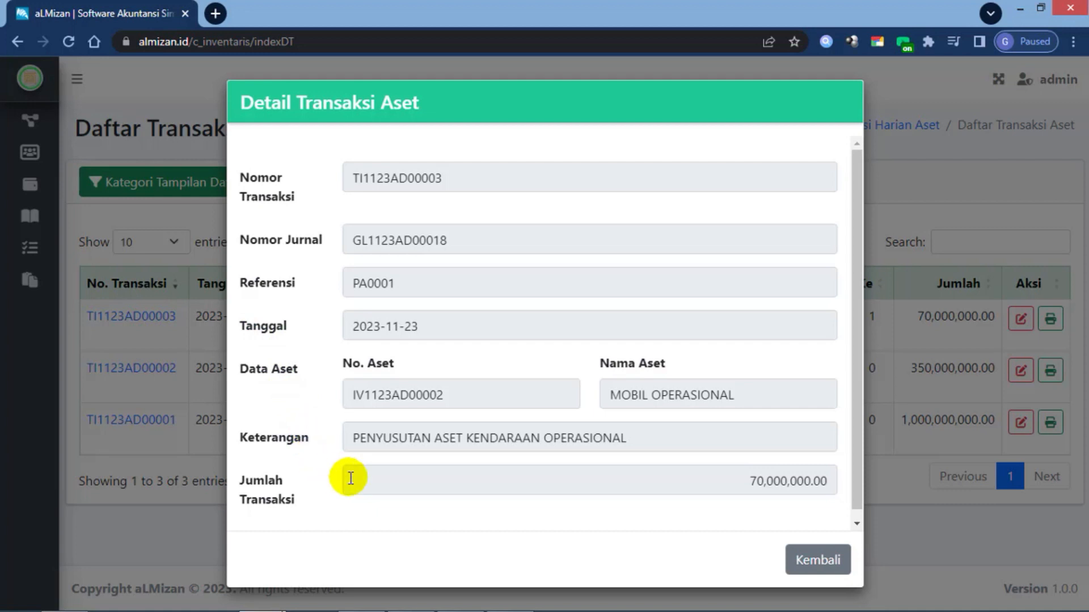
scroll(682, 513, "down", 1)
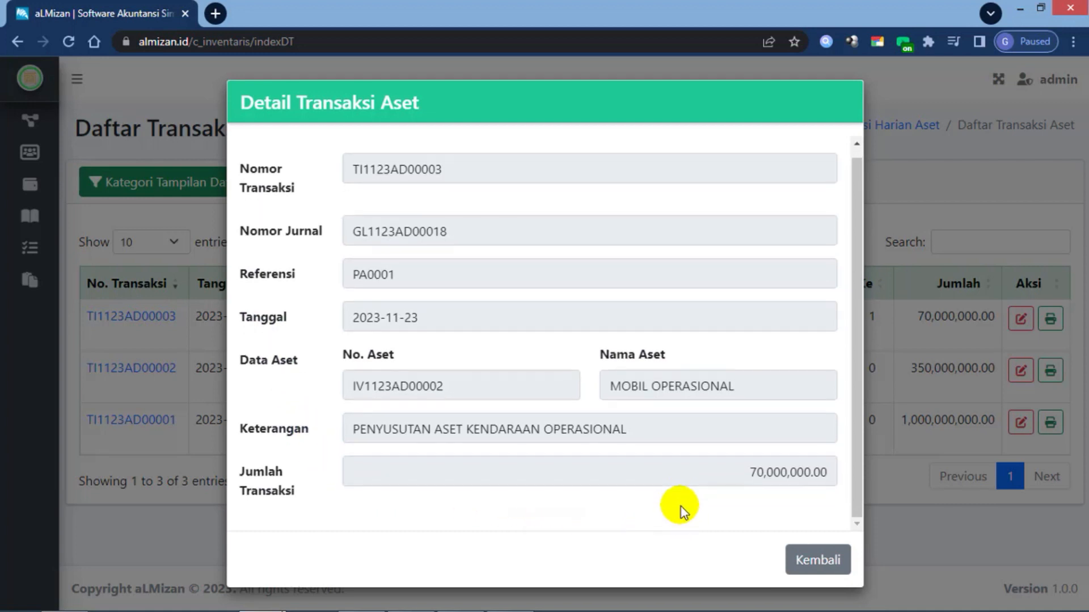
left_click(808, 563)
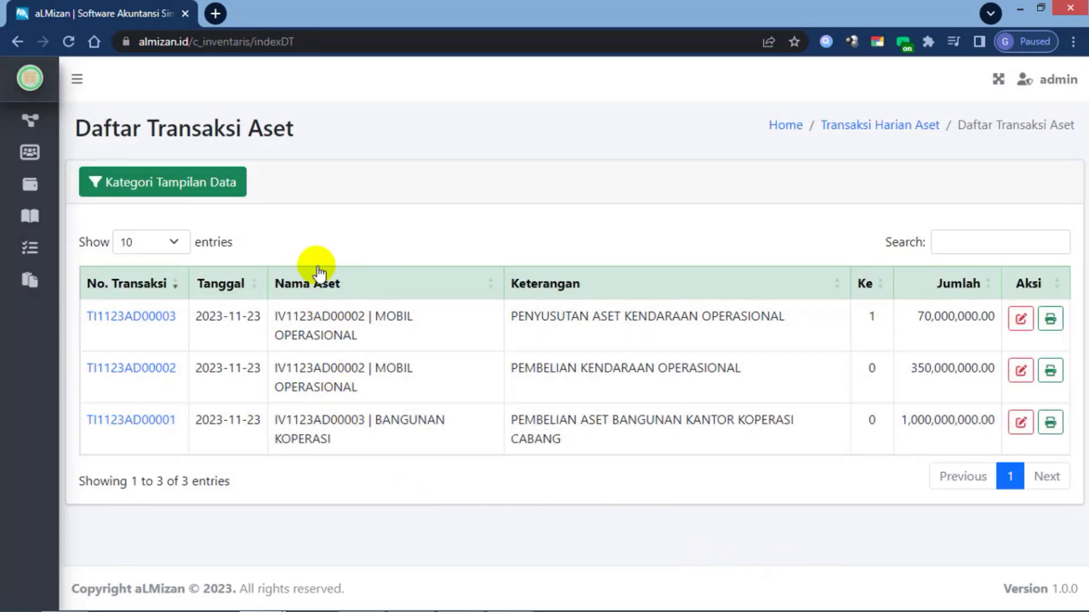
left_click(213, 184)
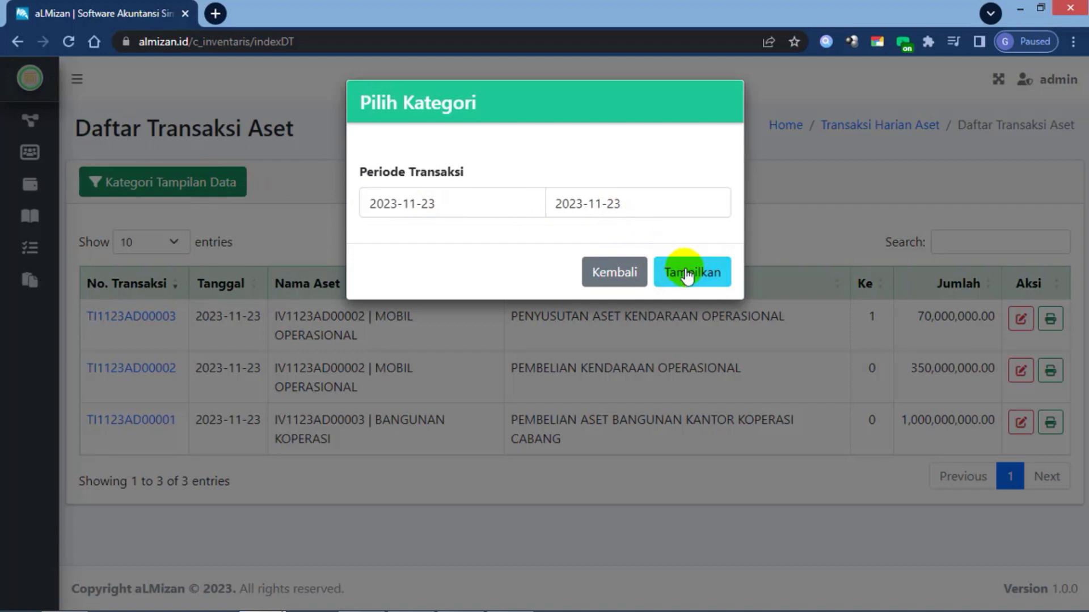
left_click(611, 276)
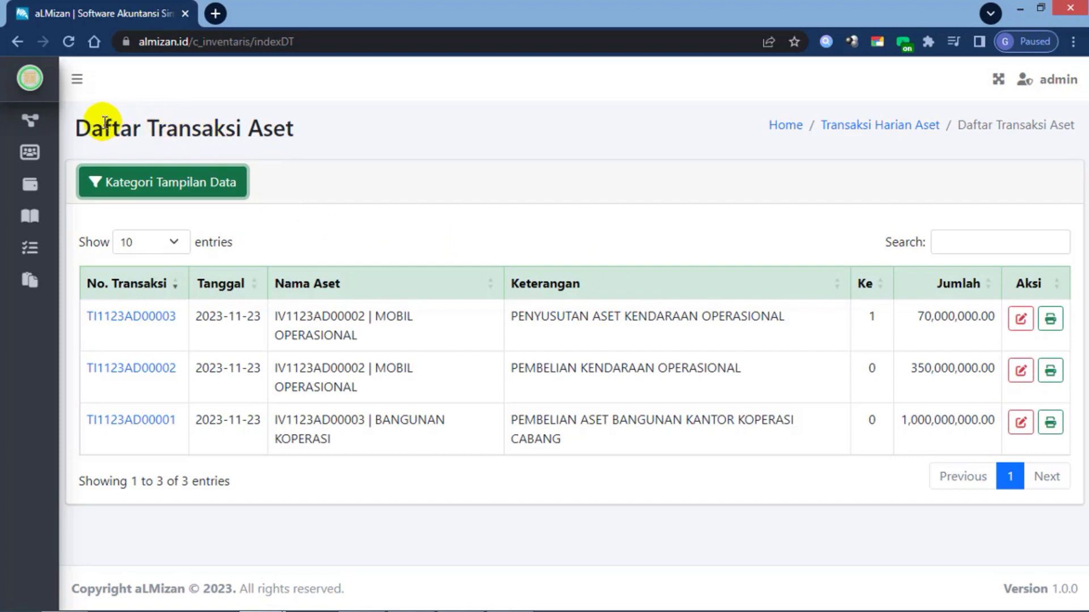
Return to the Dashboard and open the Penyusutan Aset posting page of Manajemen Aset
left_click(66, 97)
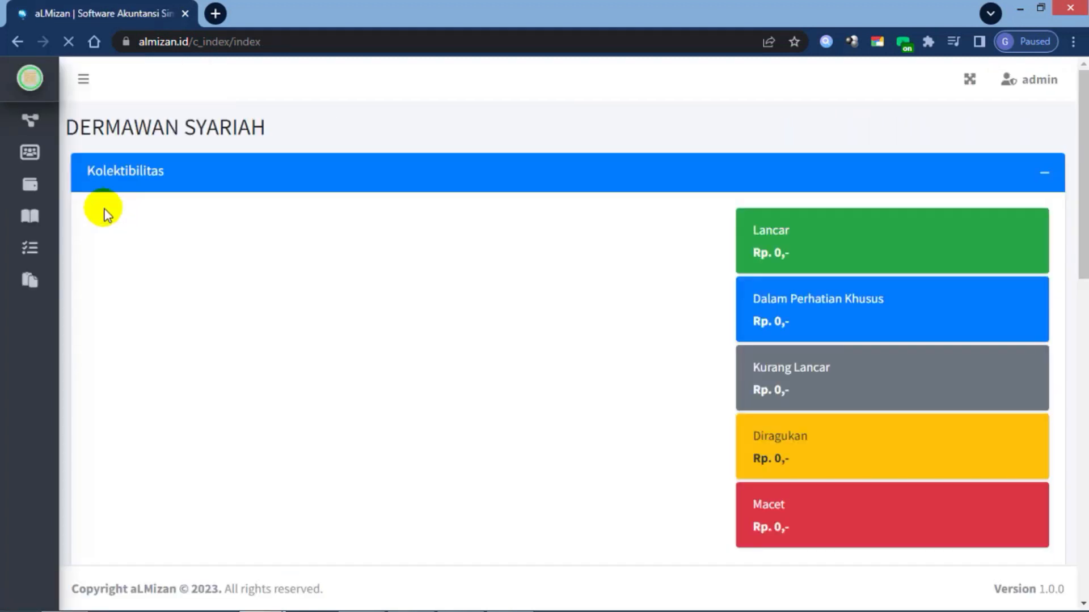
mouse_move(46, 187)
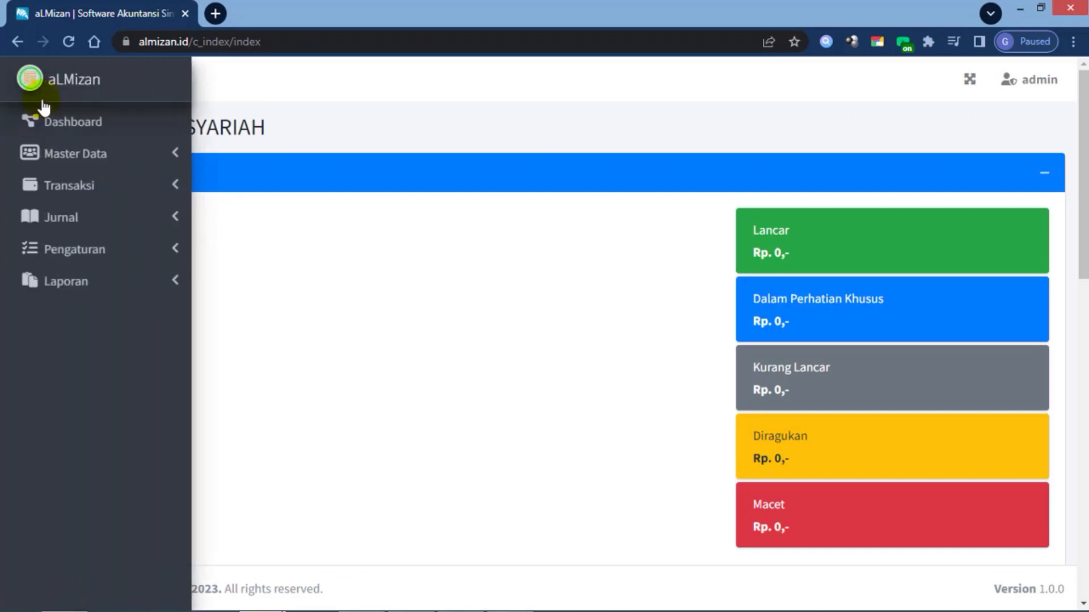
left_click(99, 188)
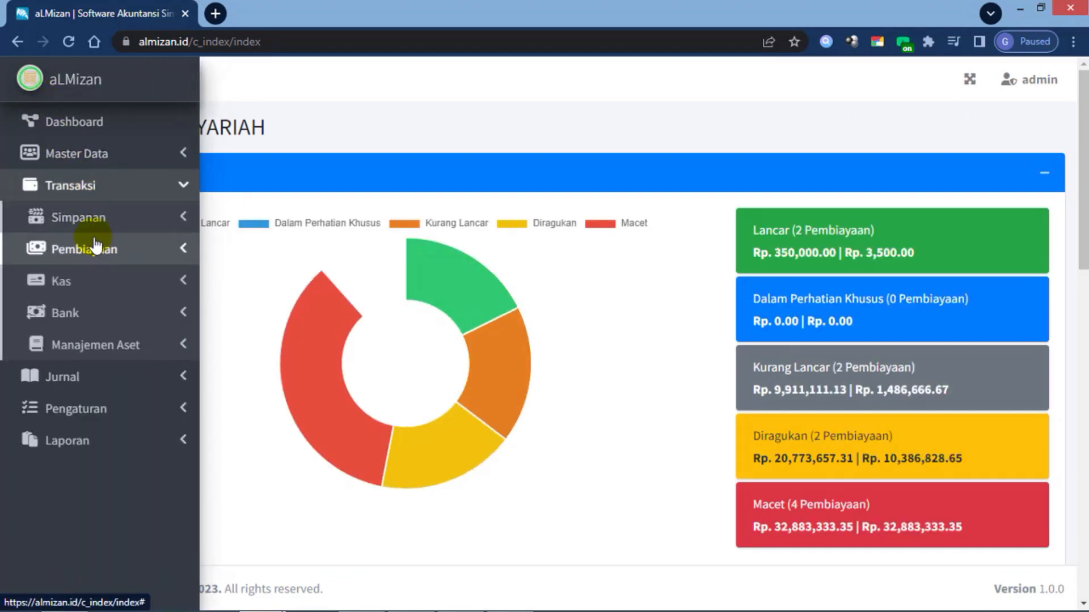
left_click(95, 349)
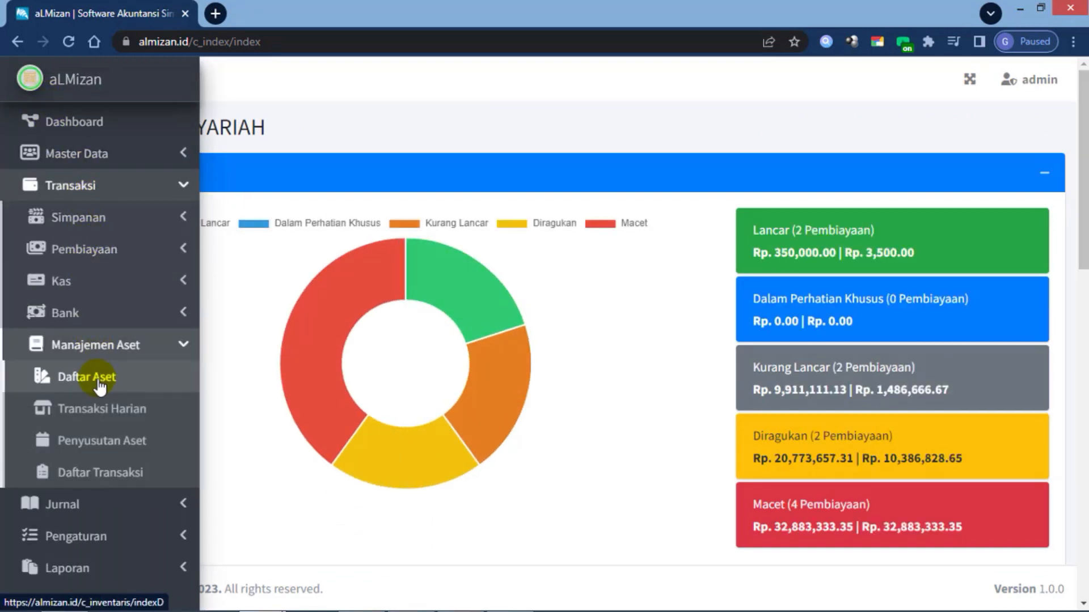
left_click(106, 442)
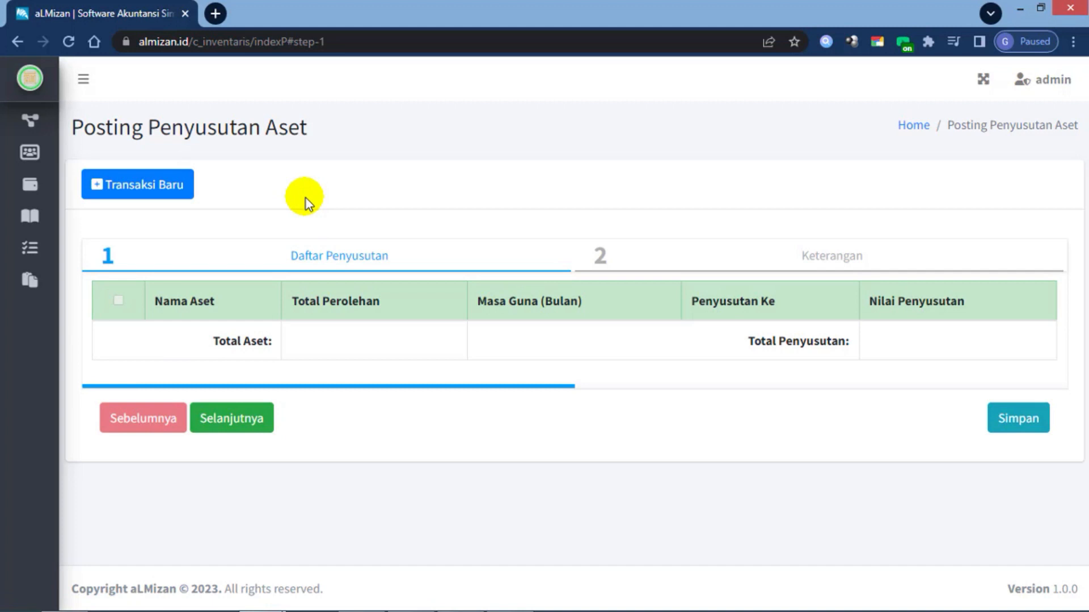
Start a new depreciation posting, exclude BANGUNAN KOPERASI so only MOBIL OPERASIONAL is posted, and save it with posting date 2023-11-23
left_click(170, 187)
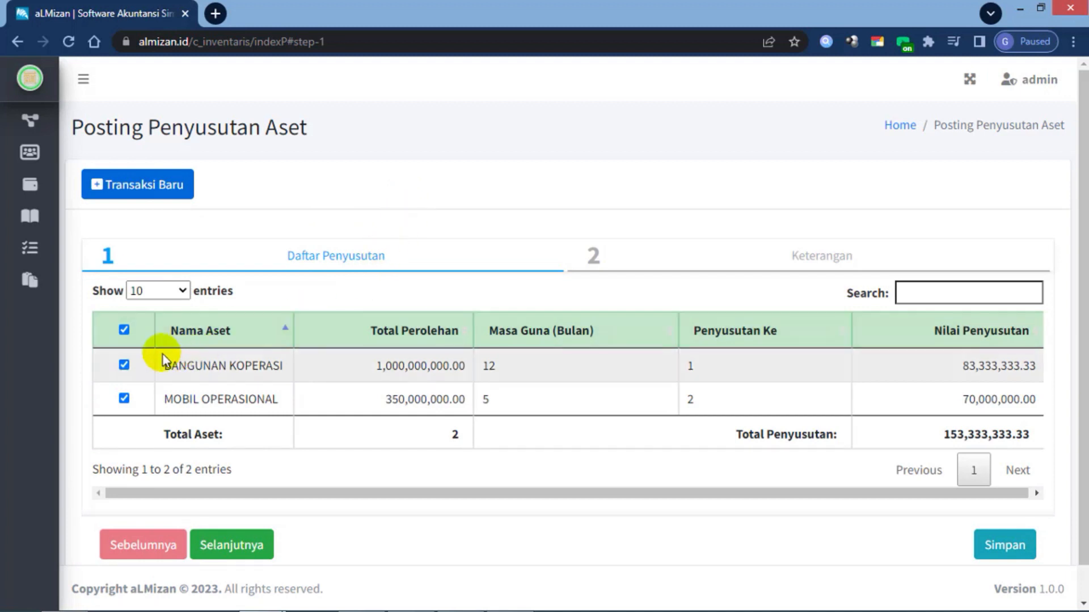
left_click(124, 365)
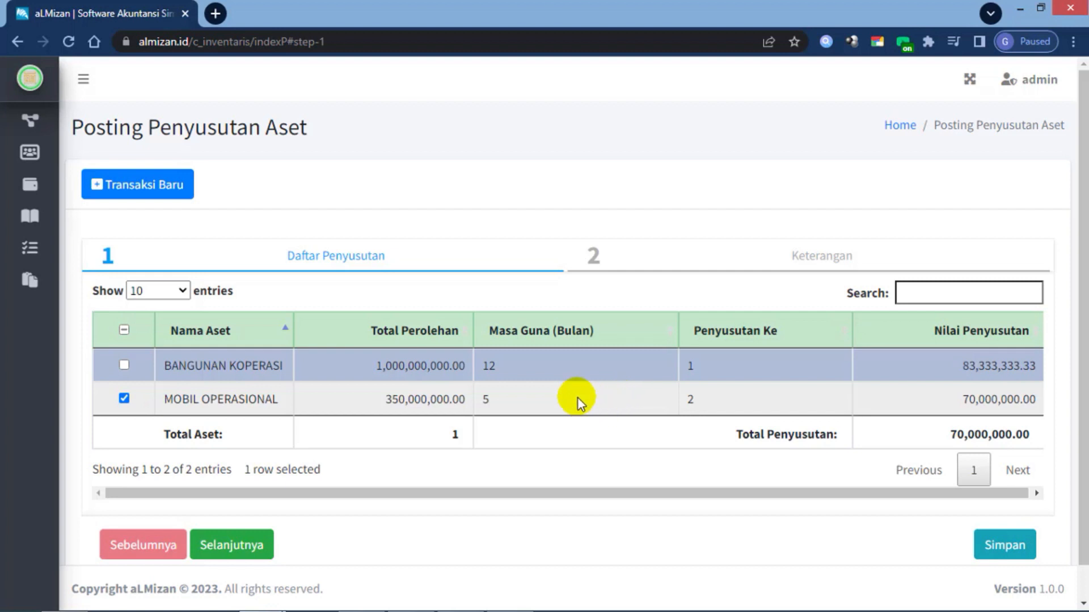
left_click(240, 549)
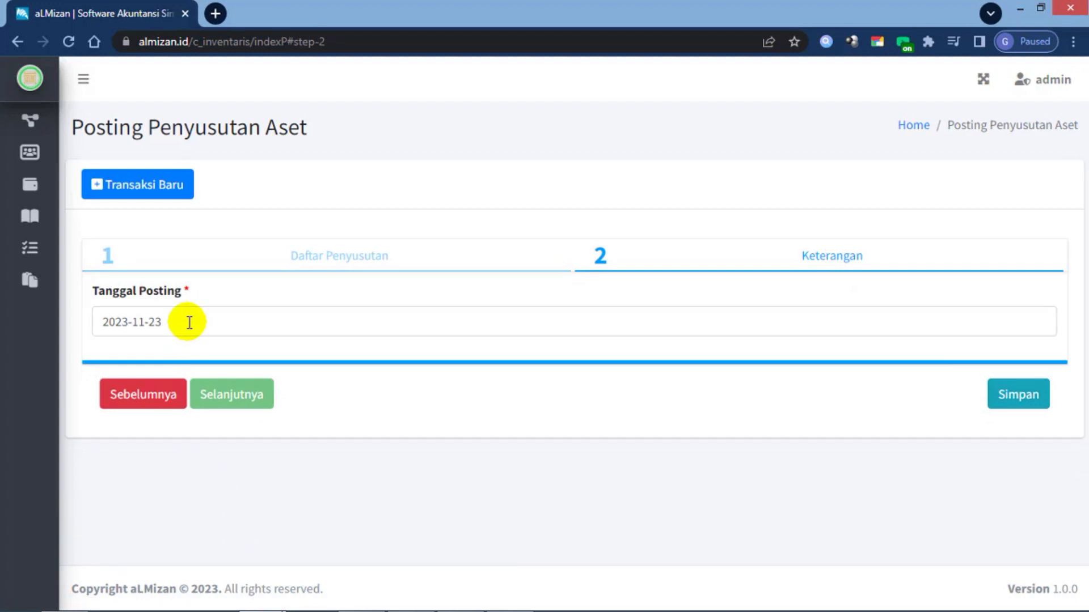
left_click(1027, 397)
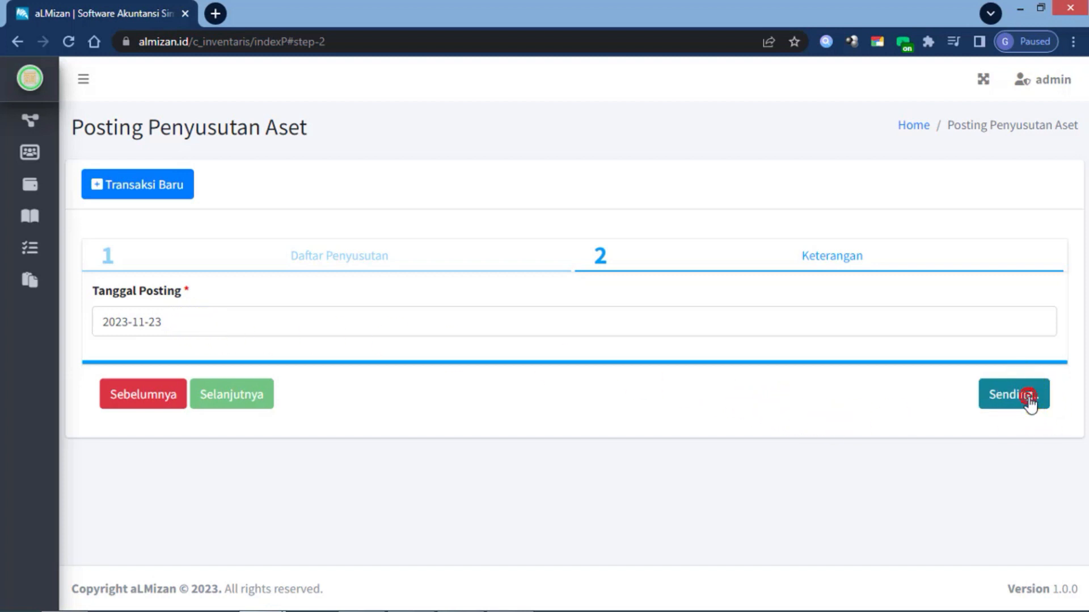